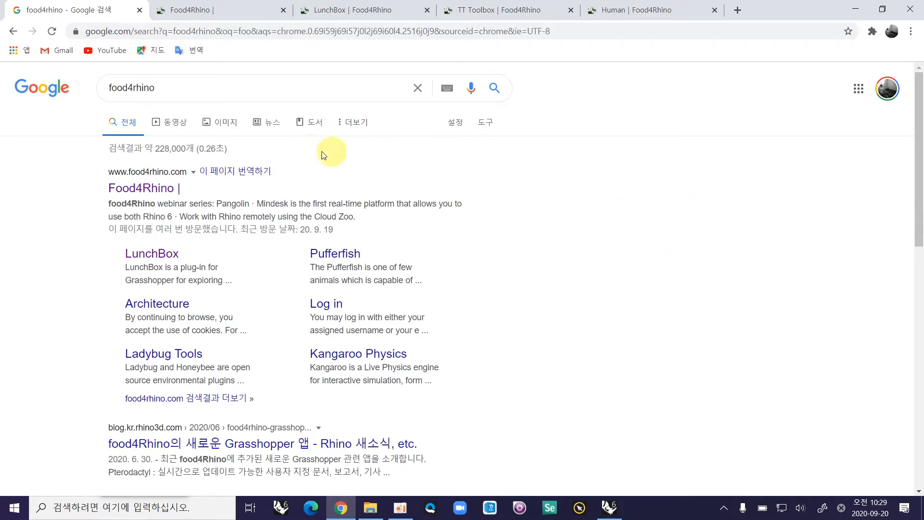
Step: Open the Food4Rhino website from the search results and browse its full list of Grasshopper apps
click(137, 195)
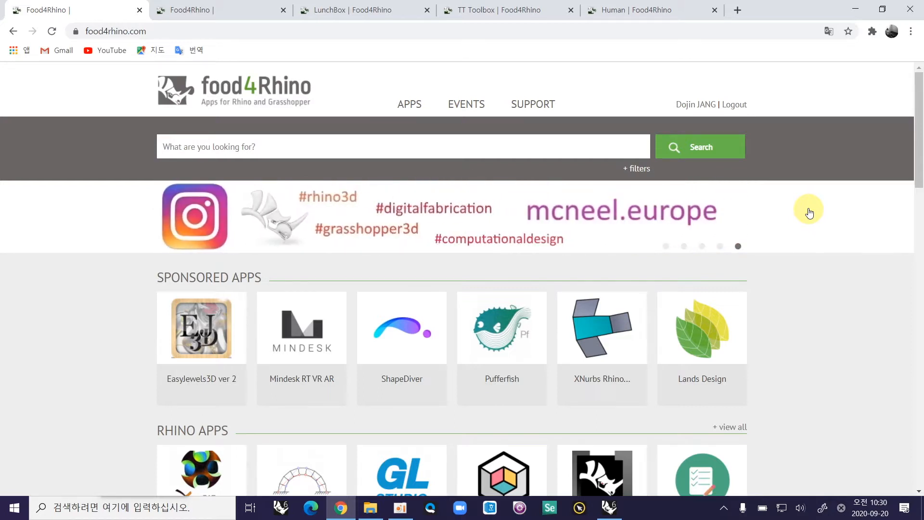
scroll(812, 250, down, 5)
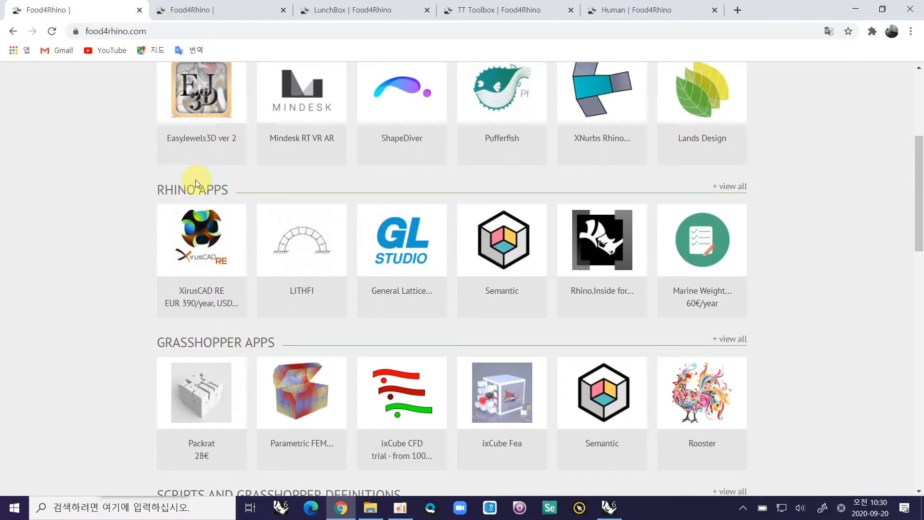
click(247, 346)
mouse_move(922, 182)
mouse_down()
mouse_move(919, 405)
mouse_move(920, 179)
mouse_up()
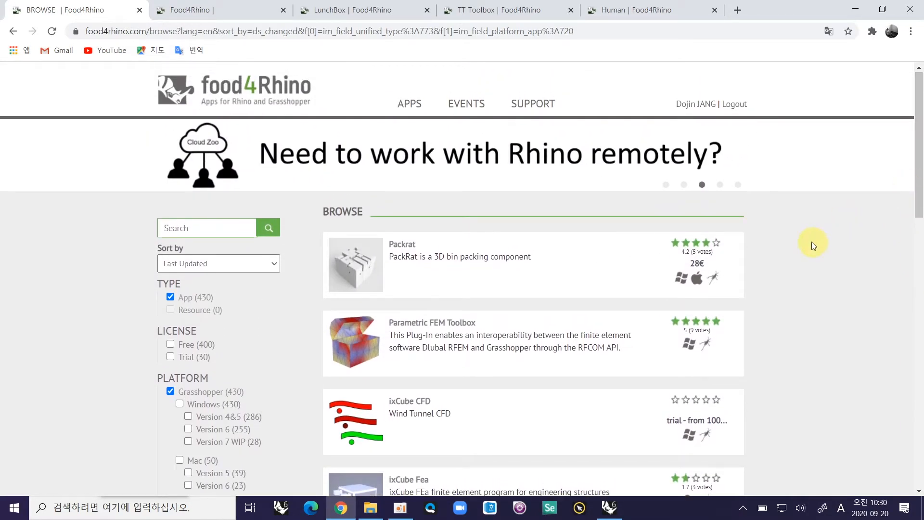
Step: Search the Grasshopper apps for "lunchbox" and locate the LunchBox plug-in in the results
click(214, 229)
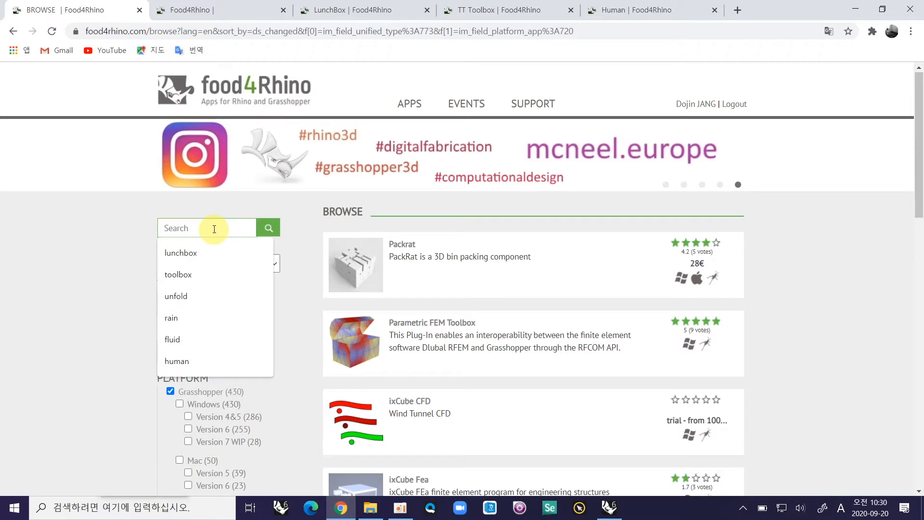
click(207, 249)
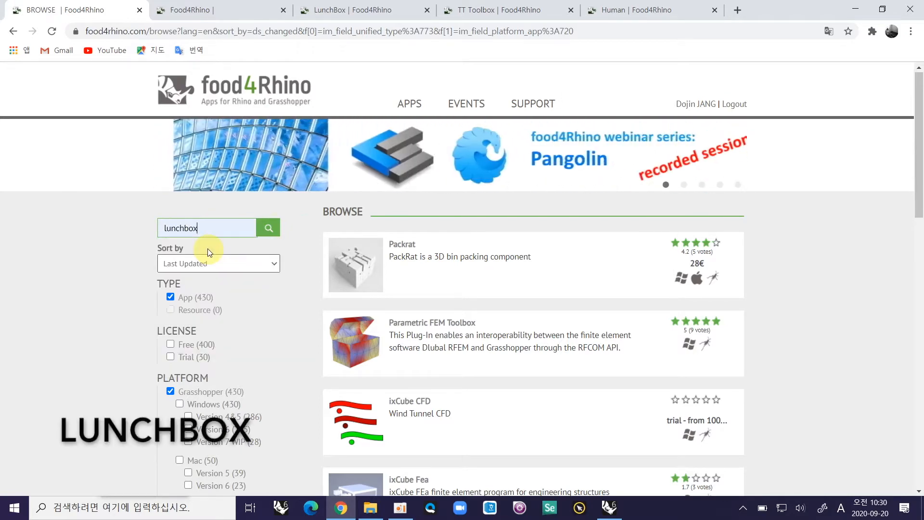
click(269, 227)
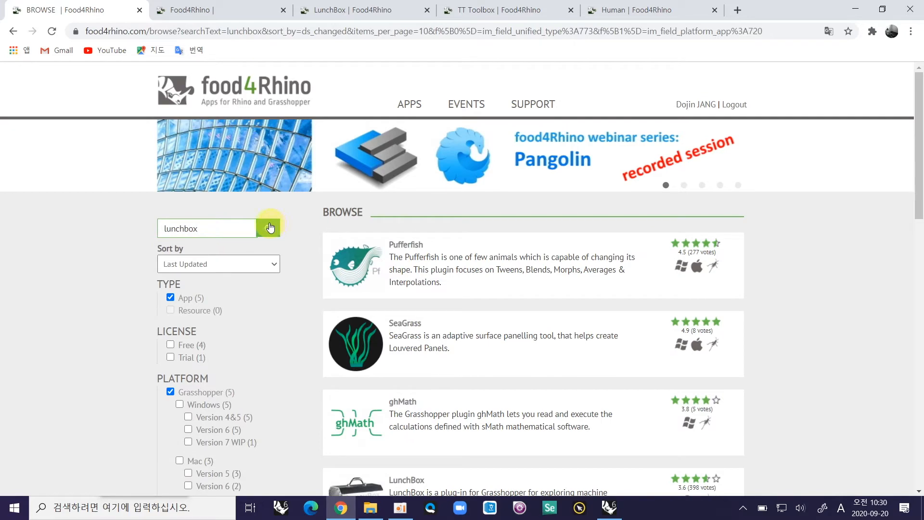
scroll(412, 268, down, 2)
scroll(413, 271, down, 1)
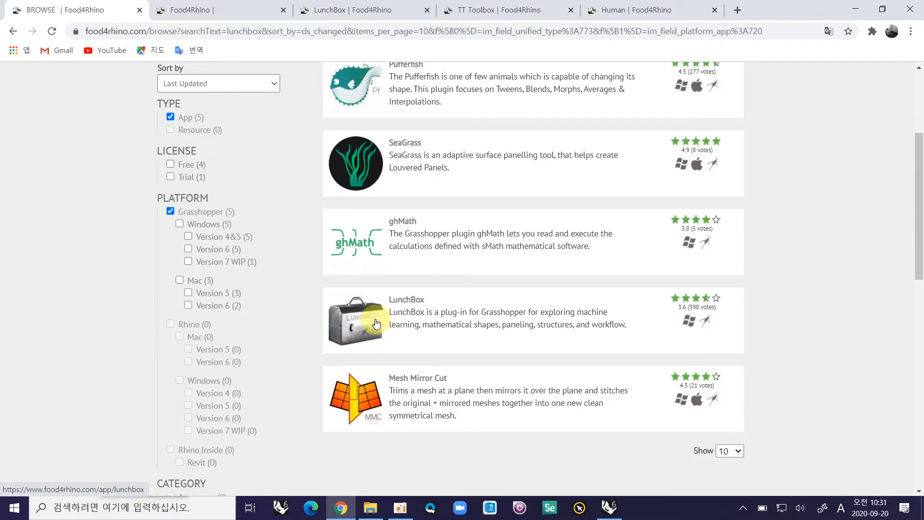
Step: Open the LunchBox plug-in page, expand its full description and examine the installation instructions
click(377, 9)
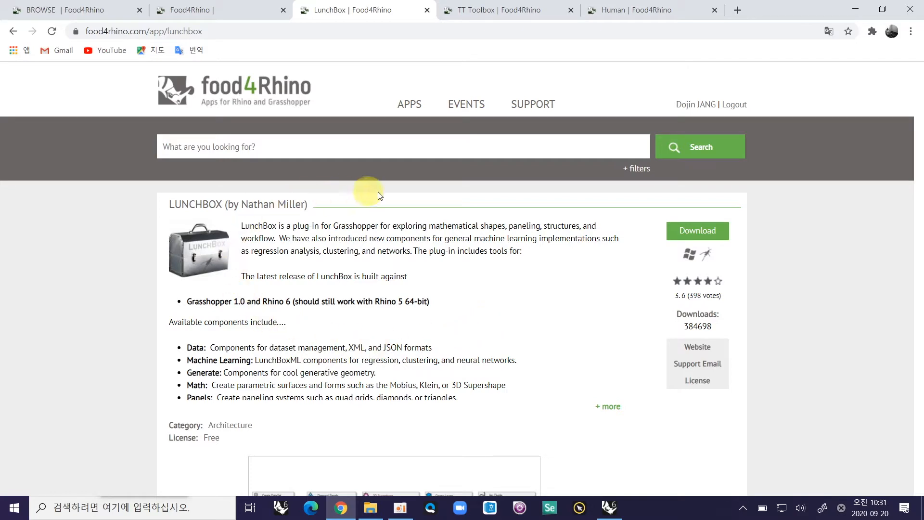
click(611, 406)
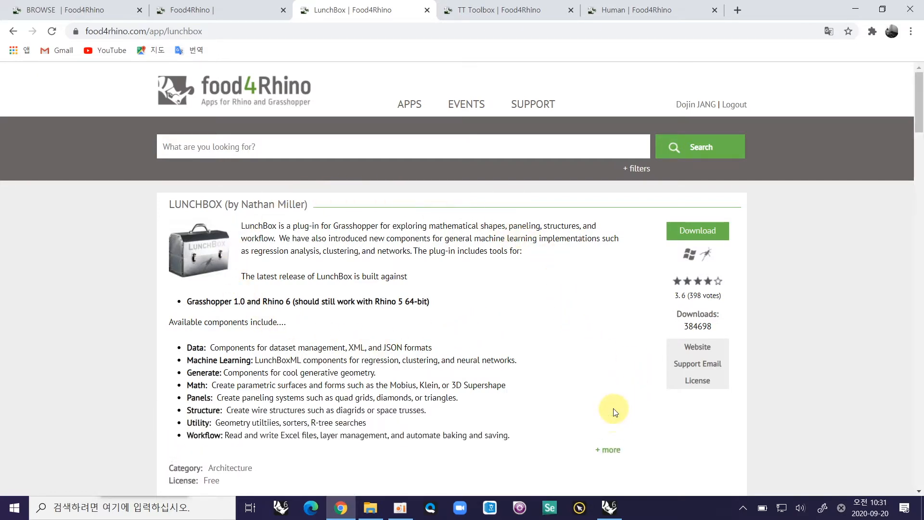
drag(918, 101, 919, 145)
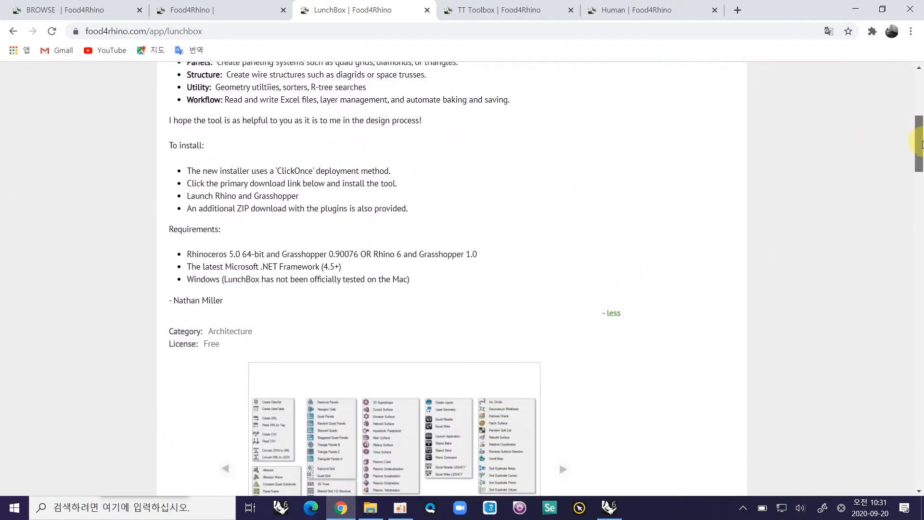
drag(170, 146, 218, 147)
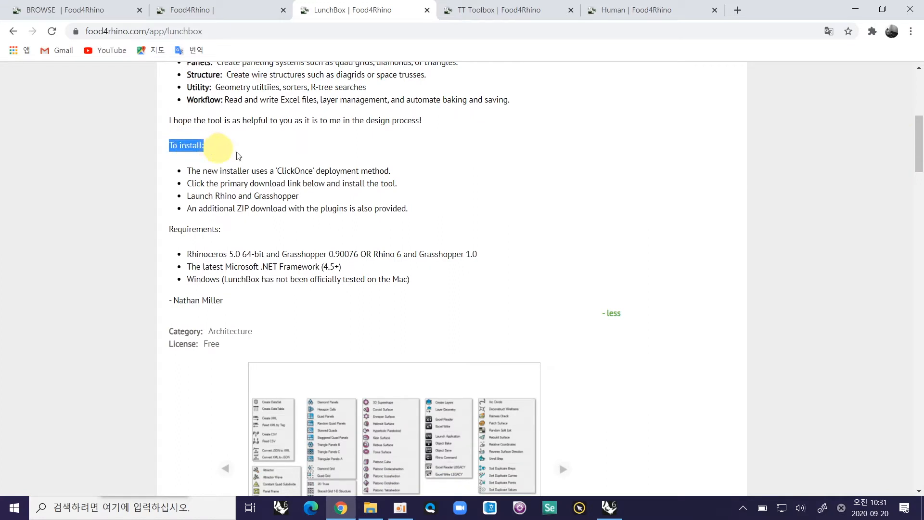
click(314, 159)
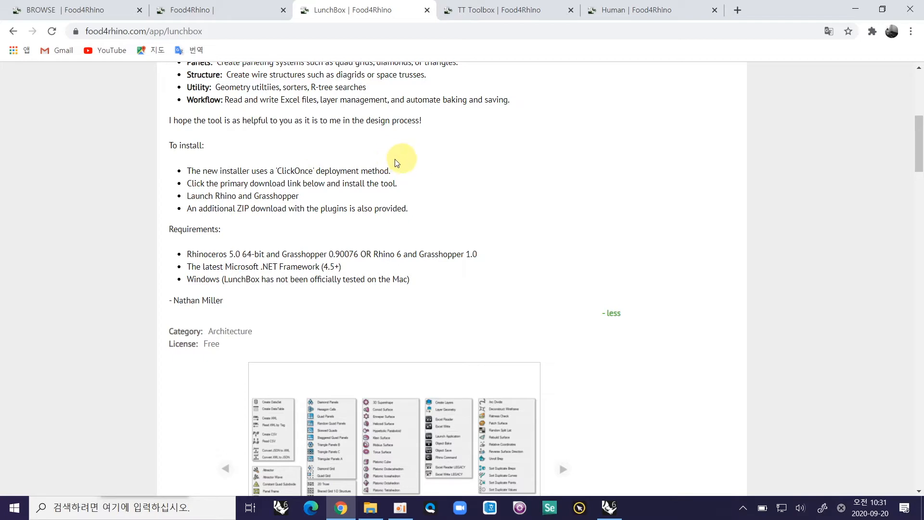
Step: Download LunchBox 2018.11.16 for Grasshopper Win 6 and allow the browser to keep the file
drag(918, 123, 911, 201)
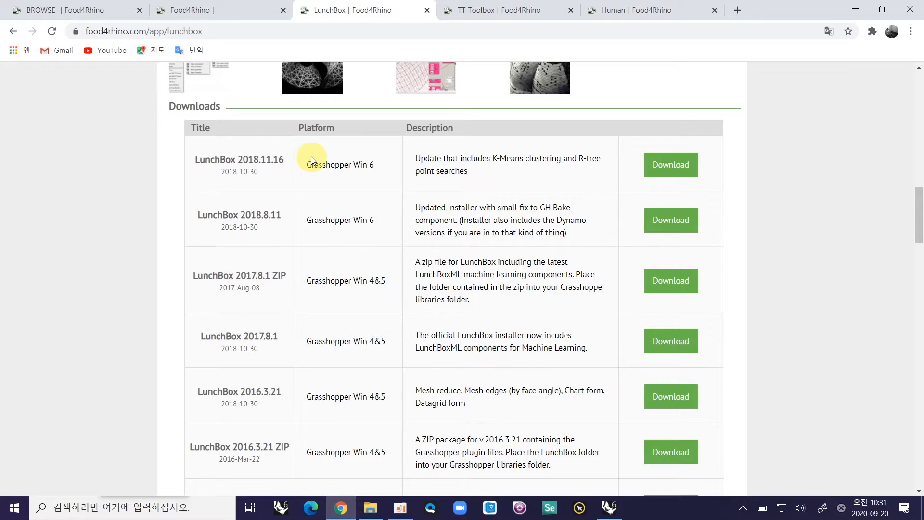
click(654, 171)
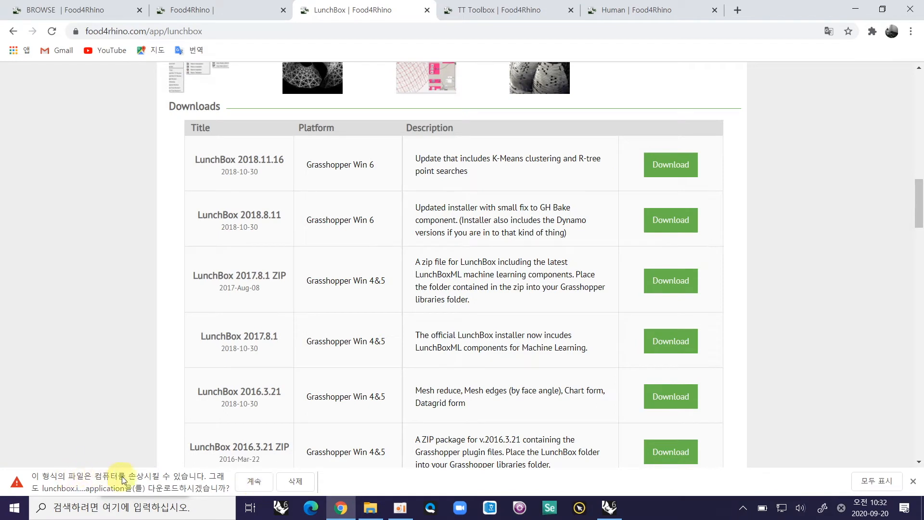
click(248, 483)
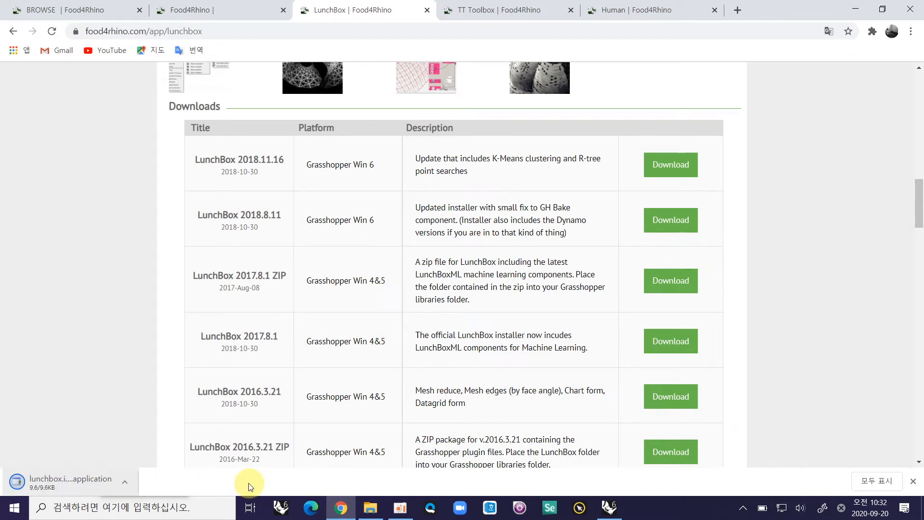
Step: Launch the downloaded LunchBox installer and accept its End User License Agreement
click(127, 481)
click(149, 411)
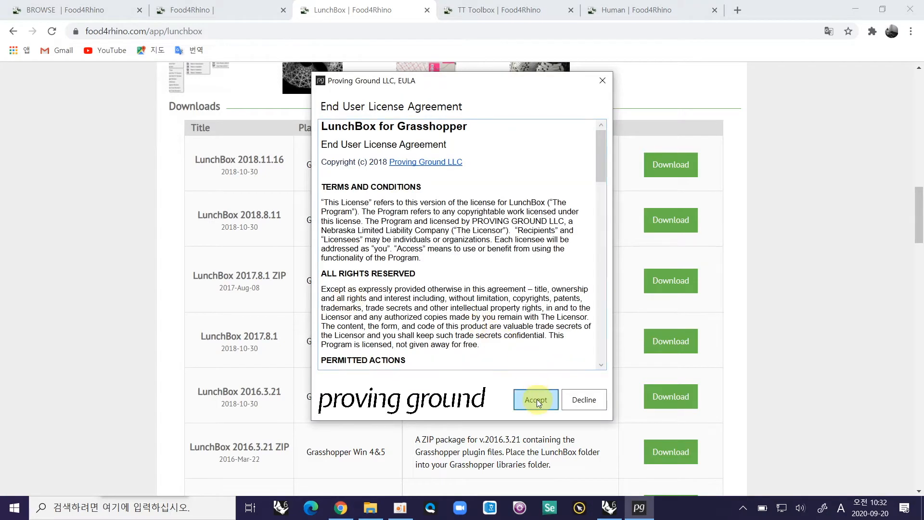
click(536, 401)
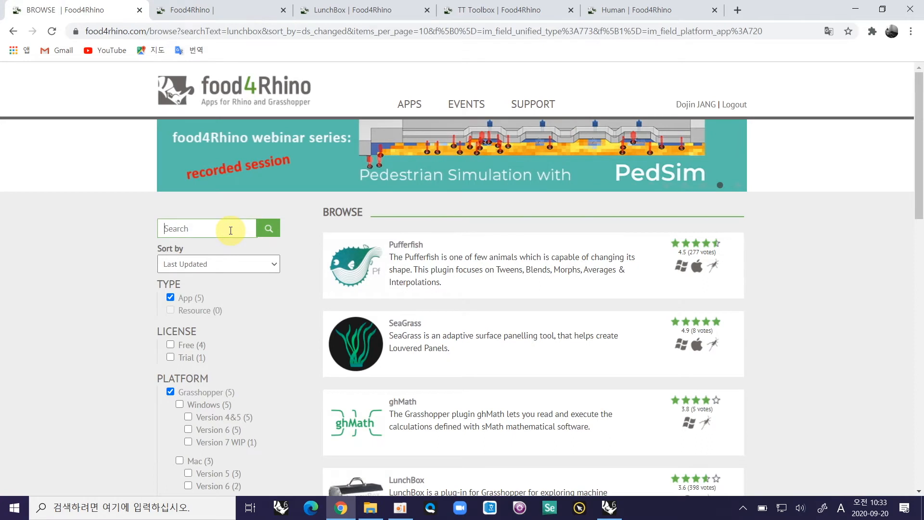
Step: Clear the previous plug-in search and search the Grasshopper apps for "TT toolbox"
key(Return)
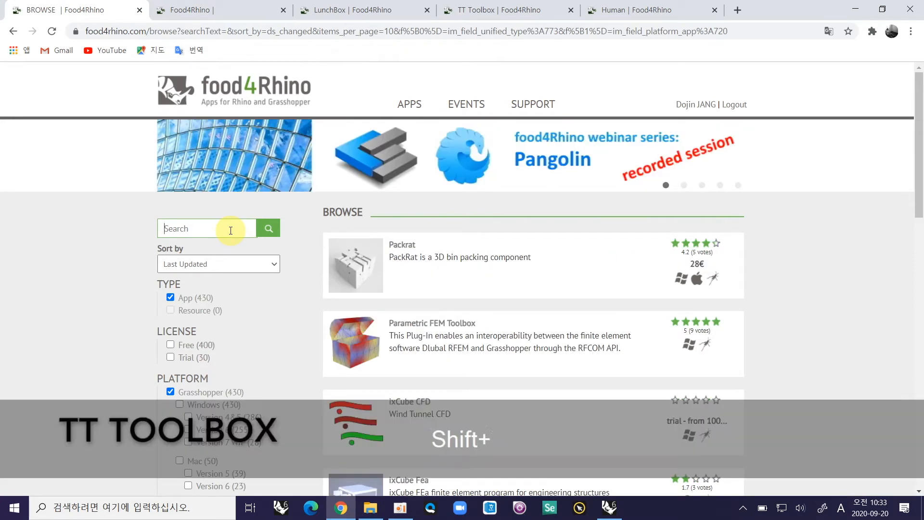
text(TT to)
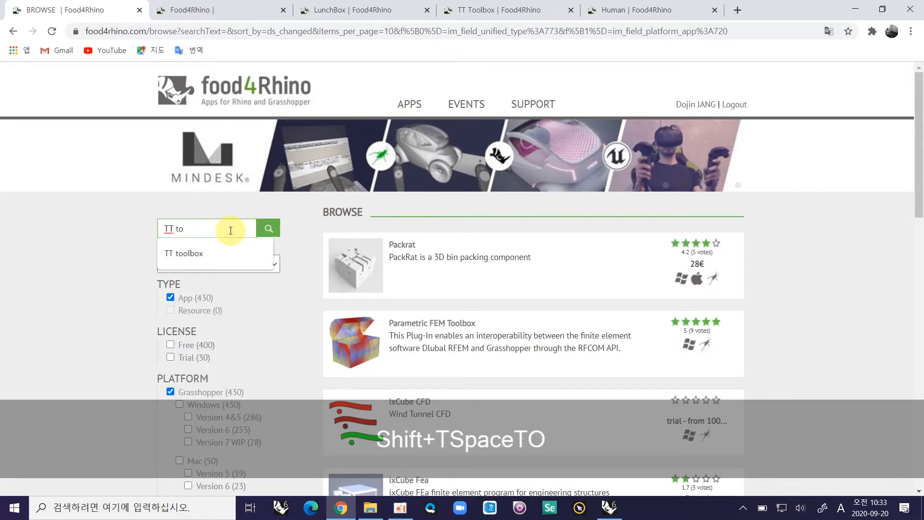
click(219, 255)
click(270, 228)
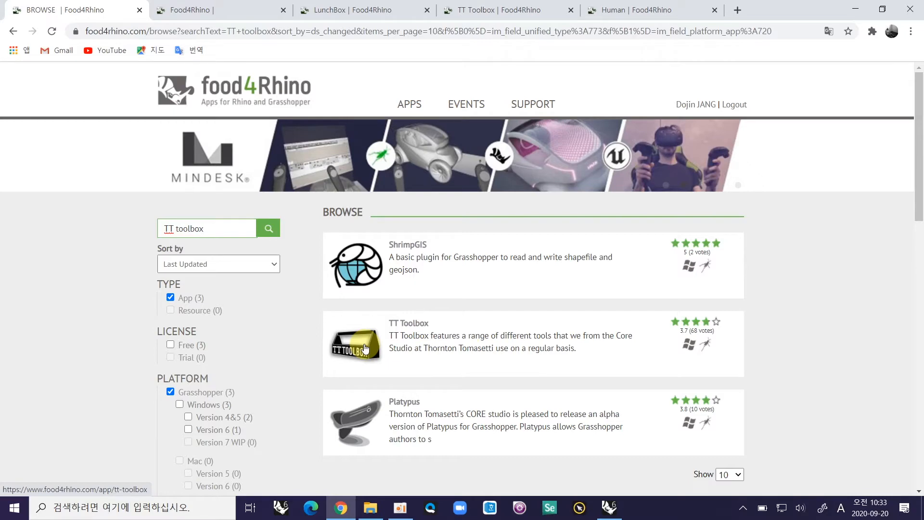
Step: Open the TT Toolbox plug-in page, expand its full description and examine the installation instructions
click(520, 8)
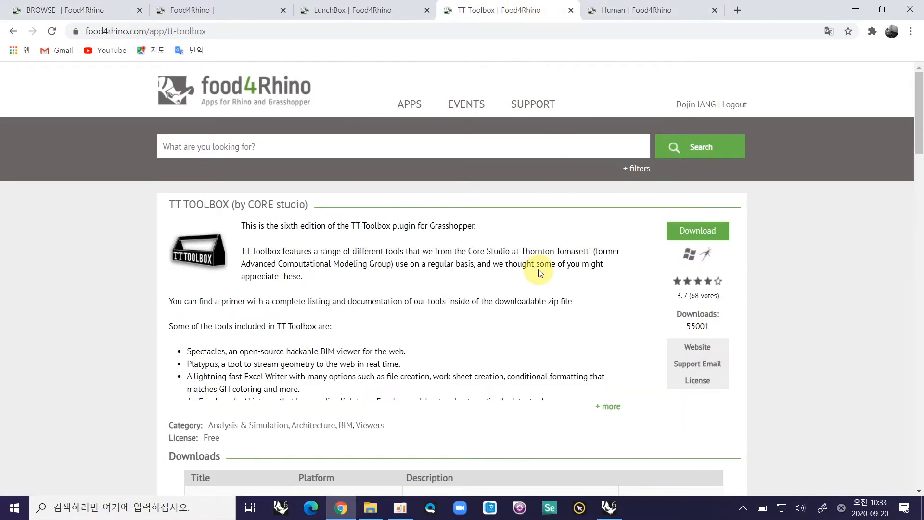
drag(919, 145, 920, 166)
click(608, 290)
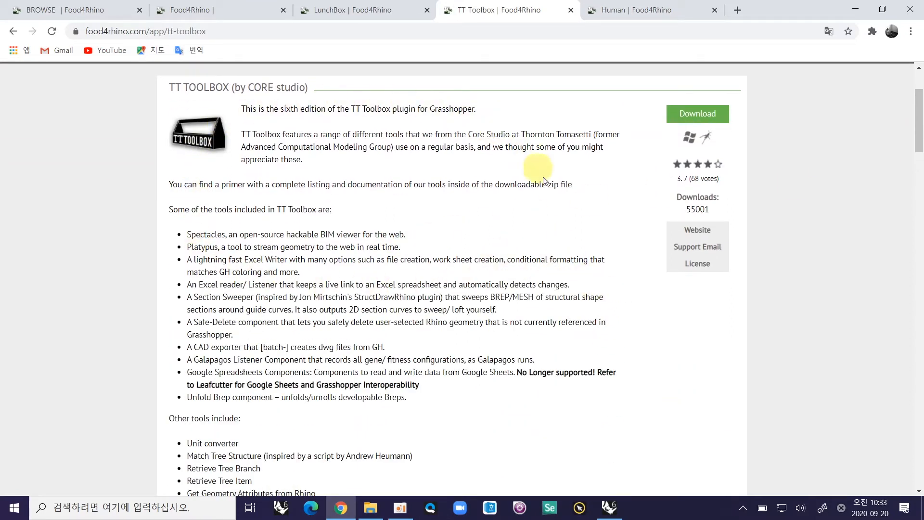
scroll(662, 312, down, 8)
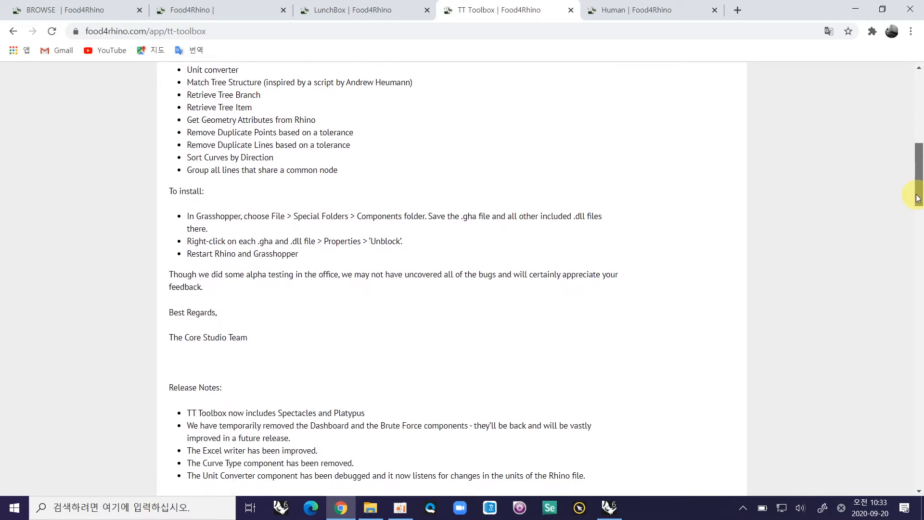
drag(169, 188, 207, 189)
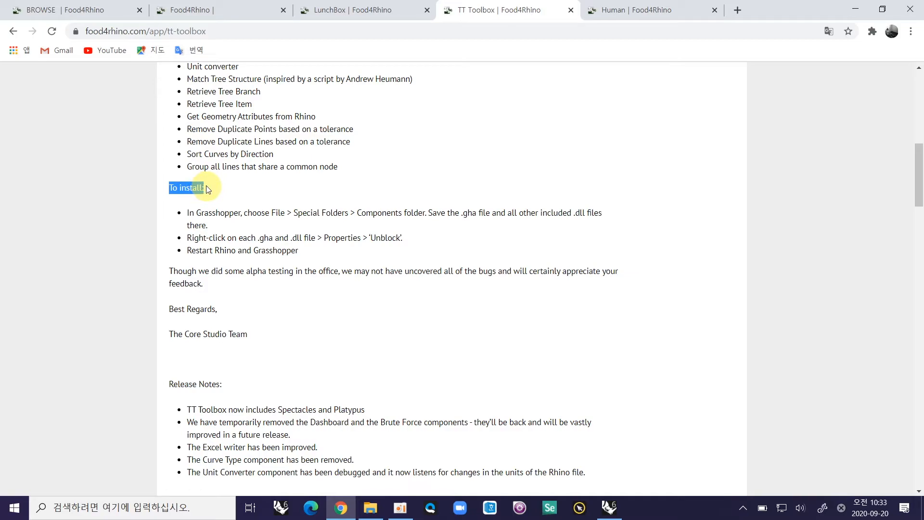
click(215, 188)
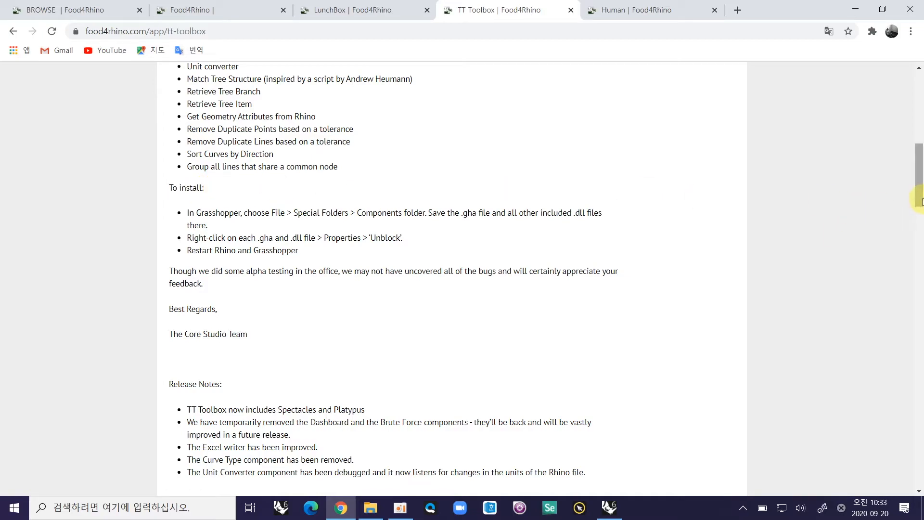
drag(922, 201, 922, 179)
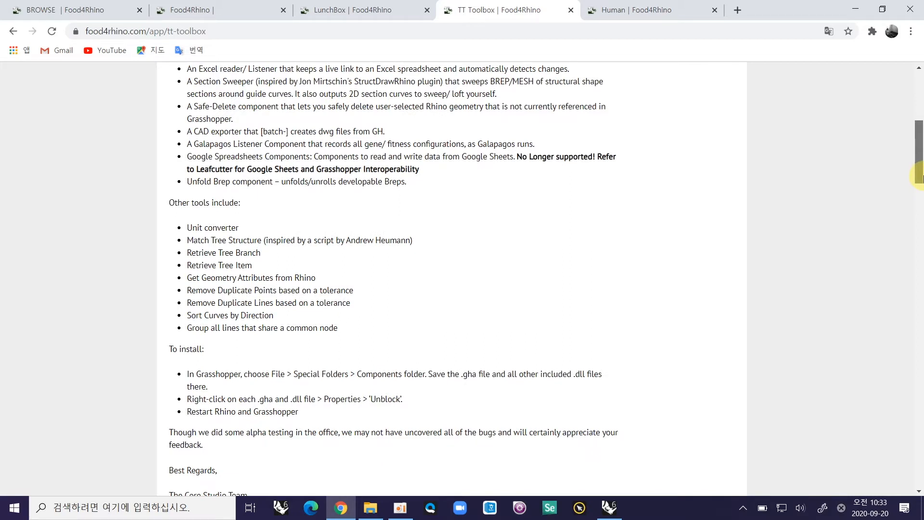
Step: Download TT Toolbox 1.9 for Grasshopper Win 4&5 and show the zip file in its download folder
drag(922, 177, 908, 260)
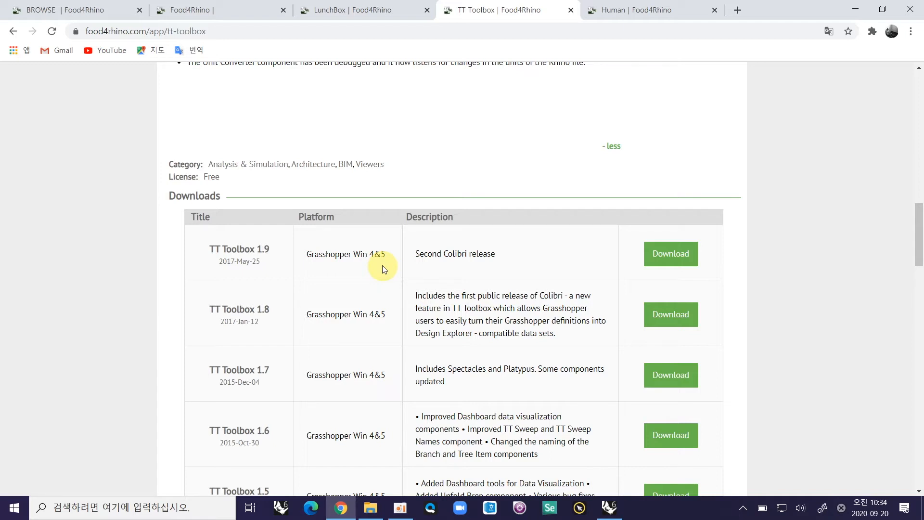
click(680, 254)
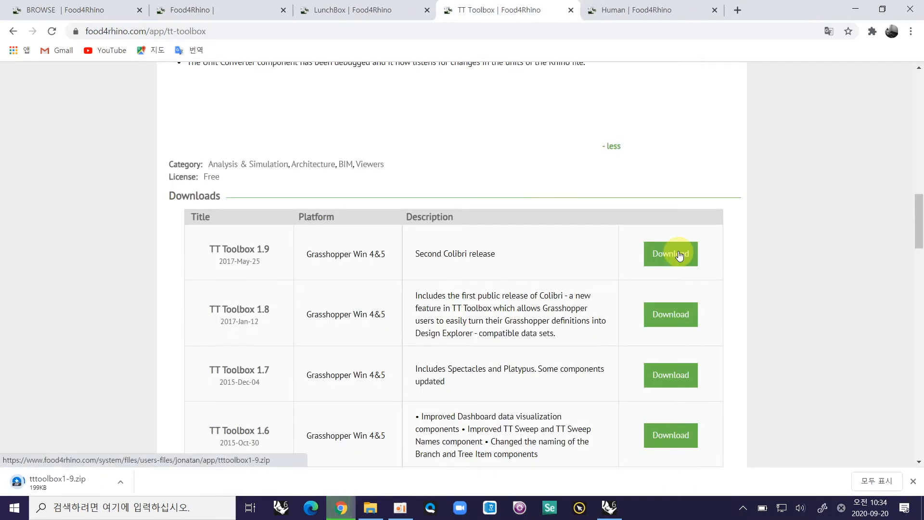
click(126, 487)
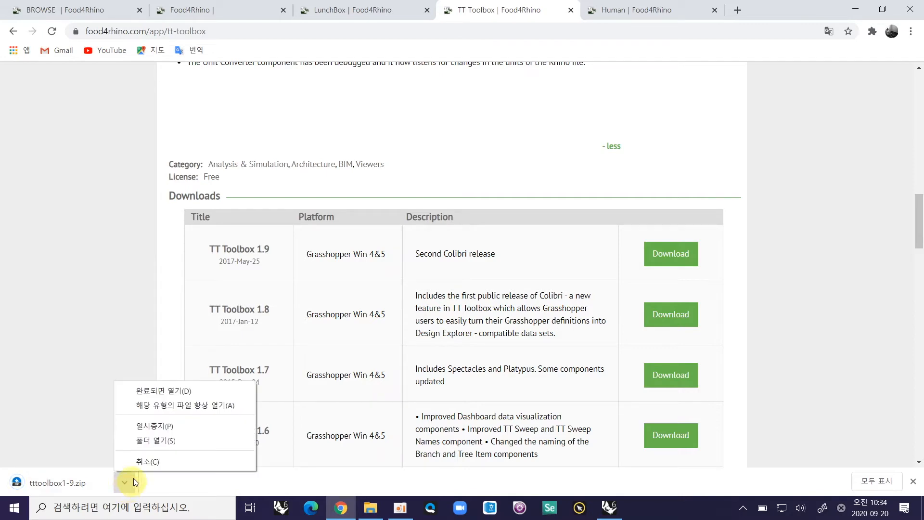
click(168, 443)
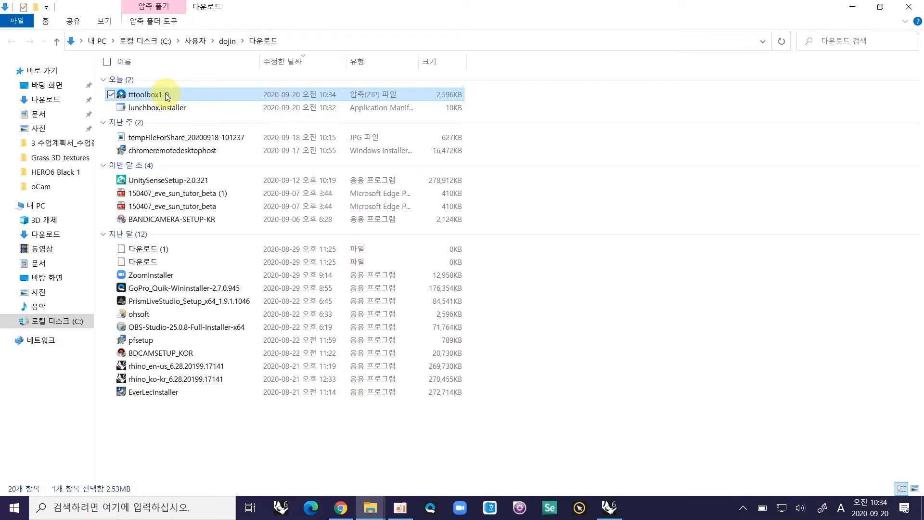
Step: Unblock the tttoolbox1-9 zip file in its file properties and apply the change
right_click(165, 95)
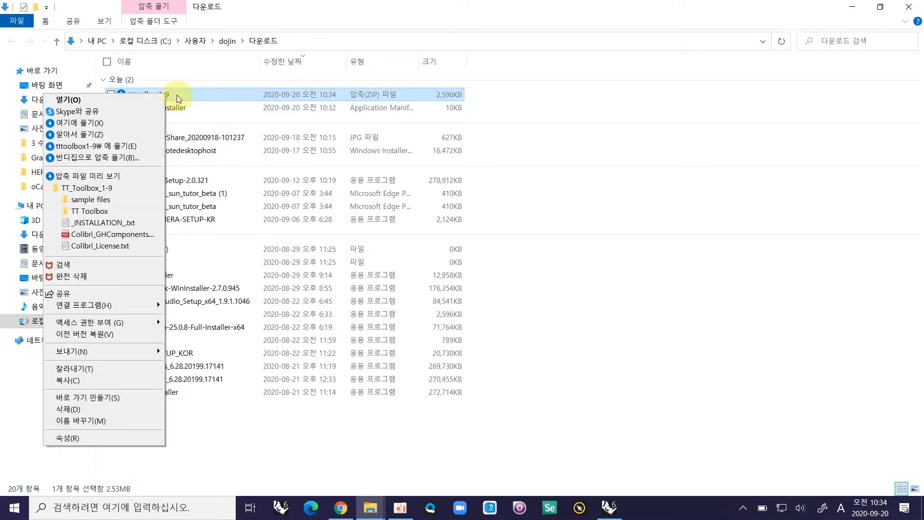
click(105, 437)
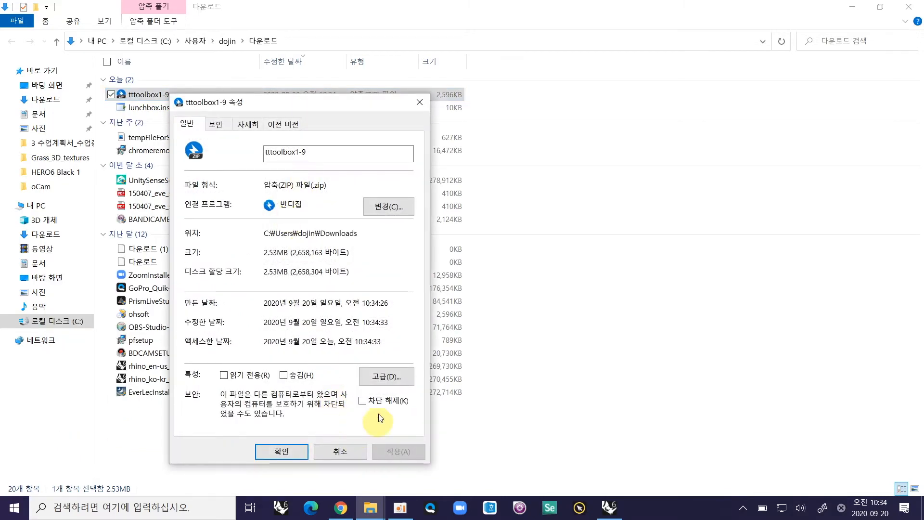
click(365, 401)
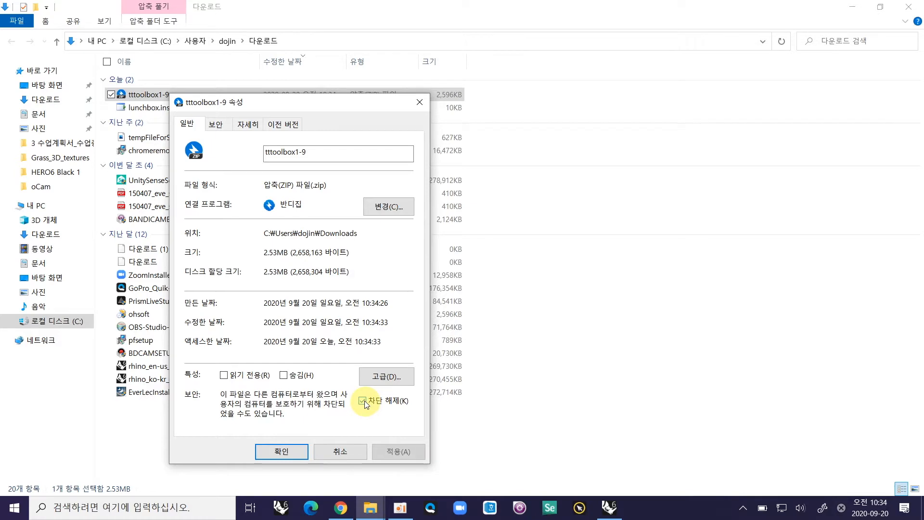
click(296, 452)
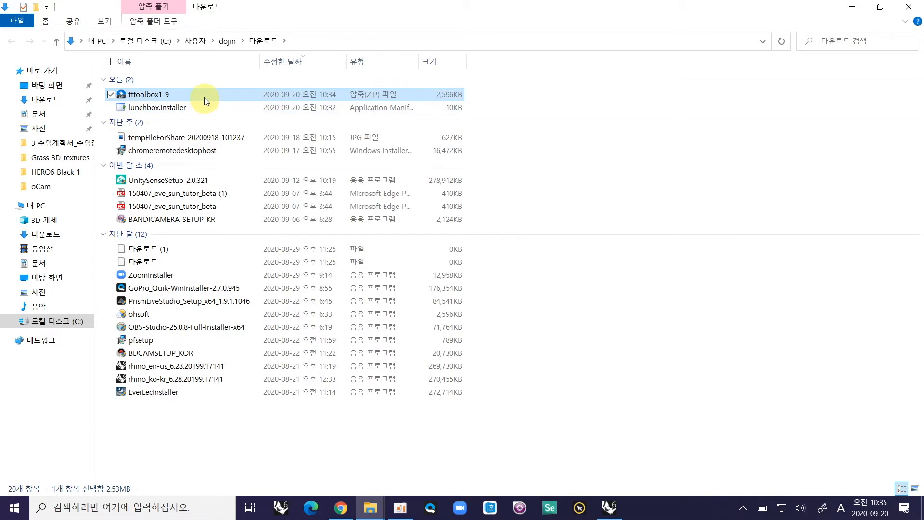
Step: Check the tttoolbox1-9 zip file's properties for any remaining security block
right_click(204, 97)
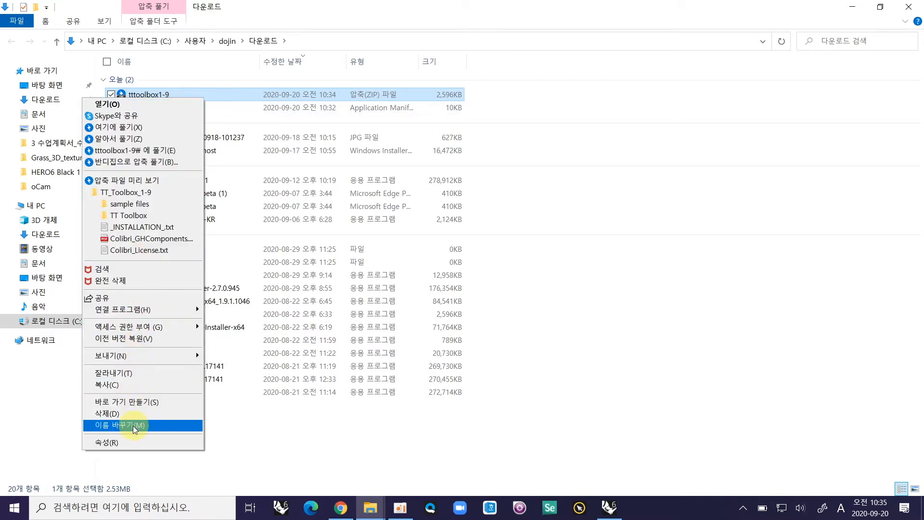
click(132, 440)
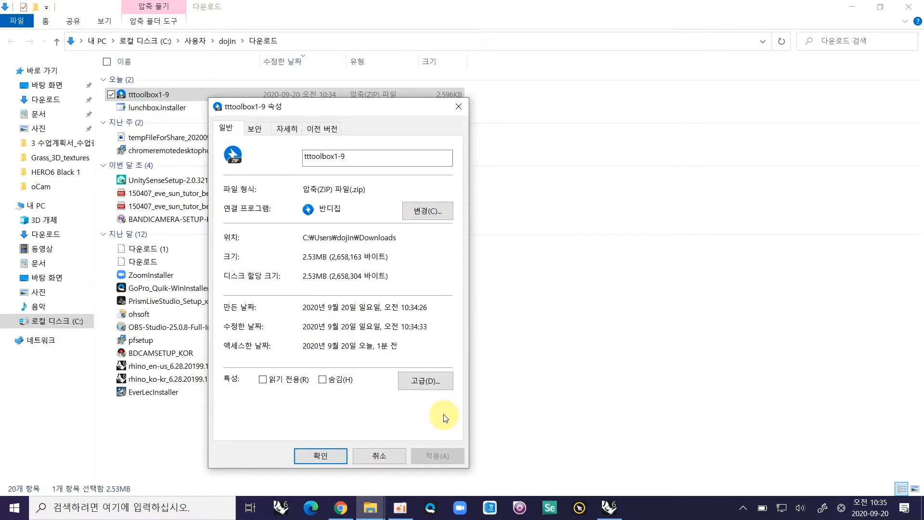
click(320, 456)
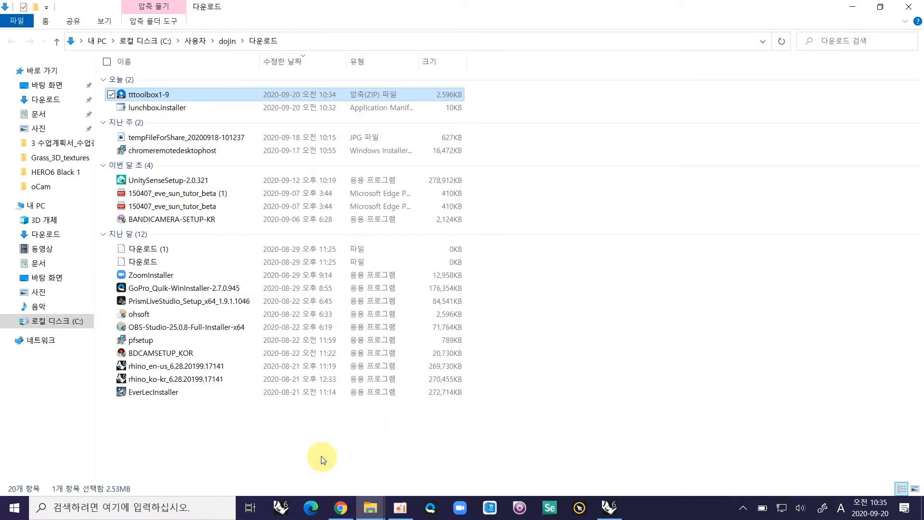
Step: Extract the tttoolbox1-9 zip file into its own tttoolbox1-9 folder in the download folder
right_click(195, 97)
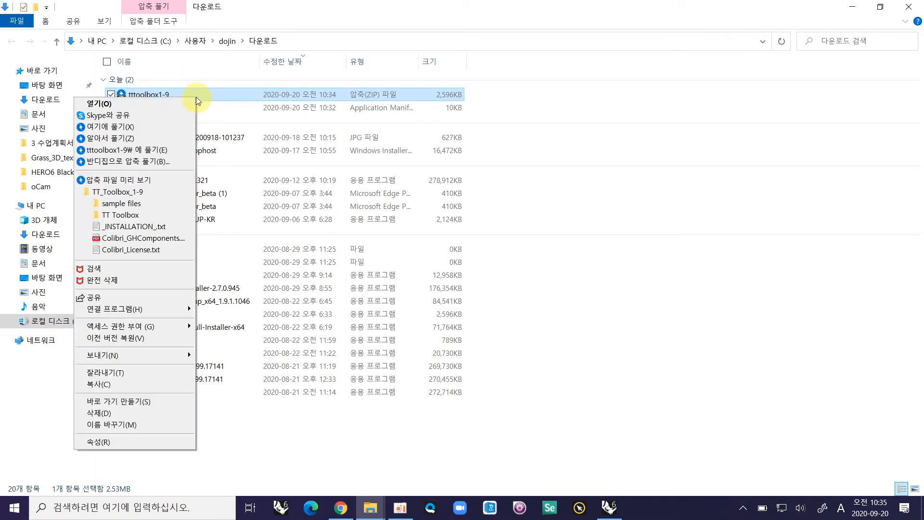
click(161, 150)
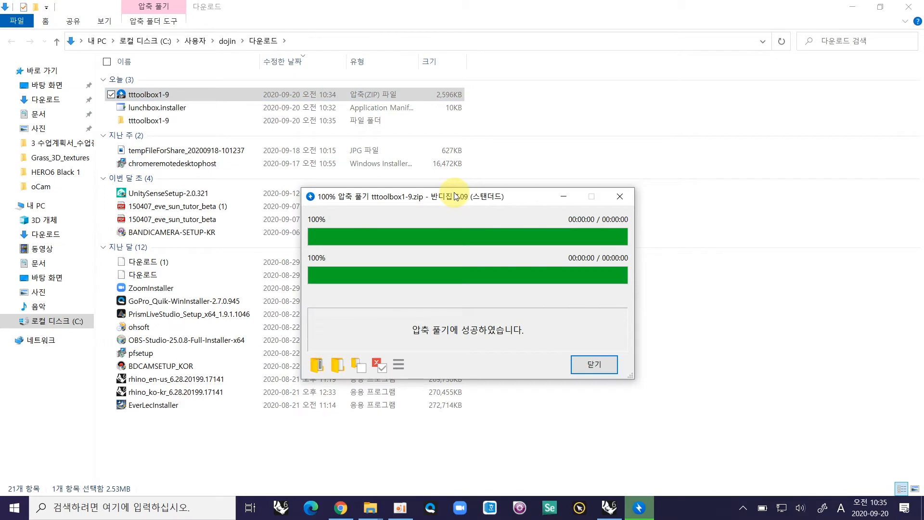
click(594, 365)
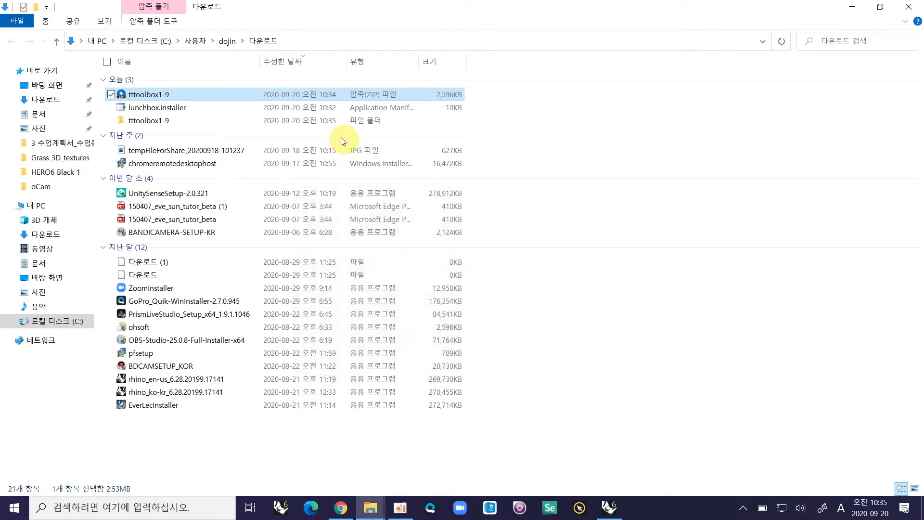
Step: Open the extracted tttoolbox1-9 folder, inspect the contents of its TT_Toolbox_1-9 subfolder and select that subfolder
click(150, 121)
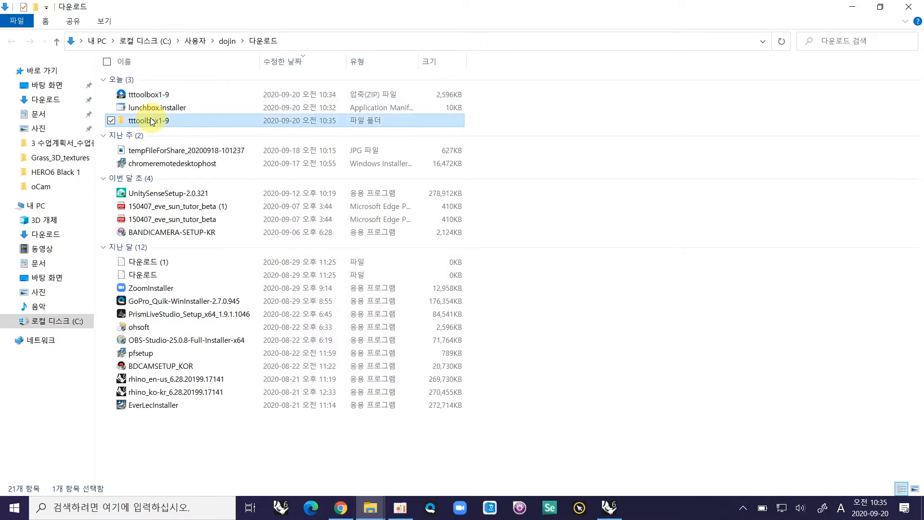
double_click(150, 120)
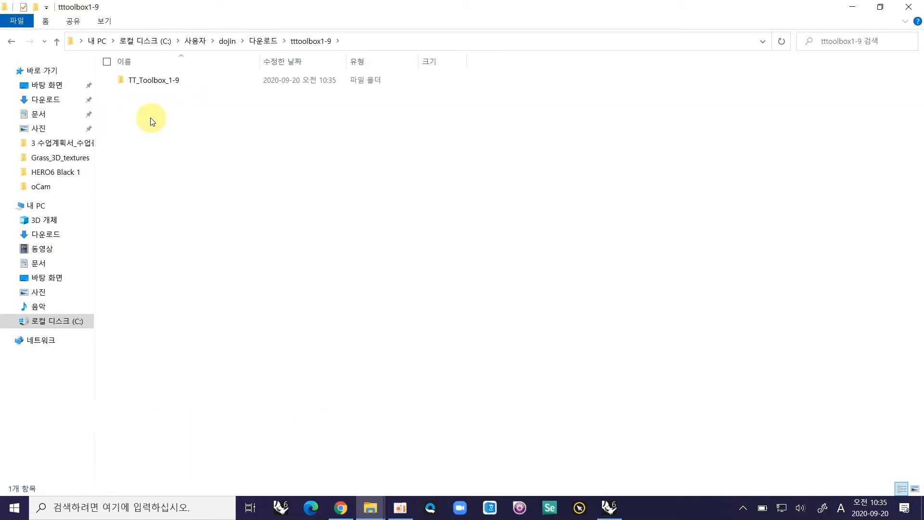
double_click(158, 79)
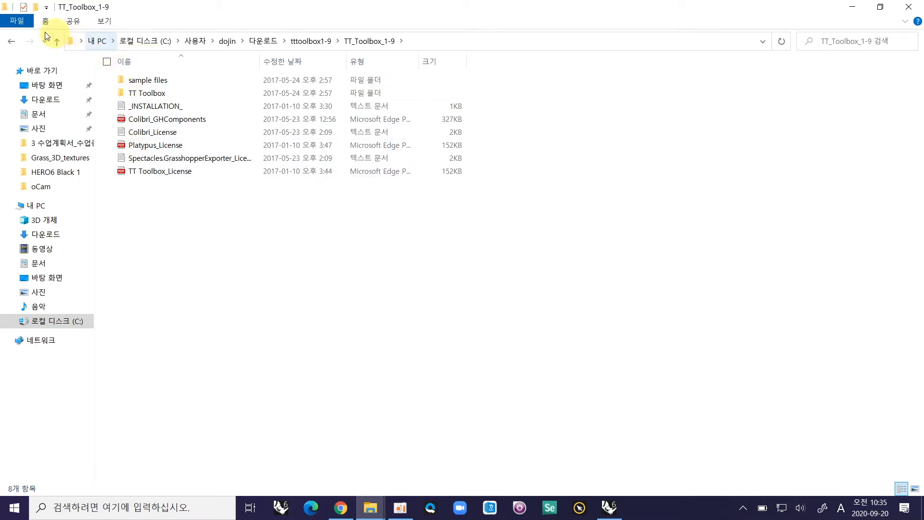
click(10, 42)
click(10, 43)
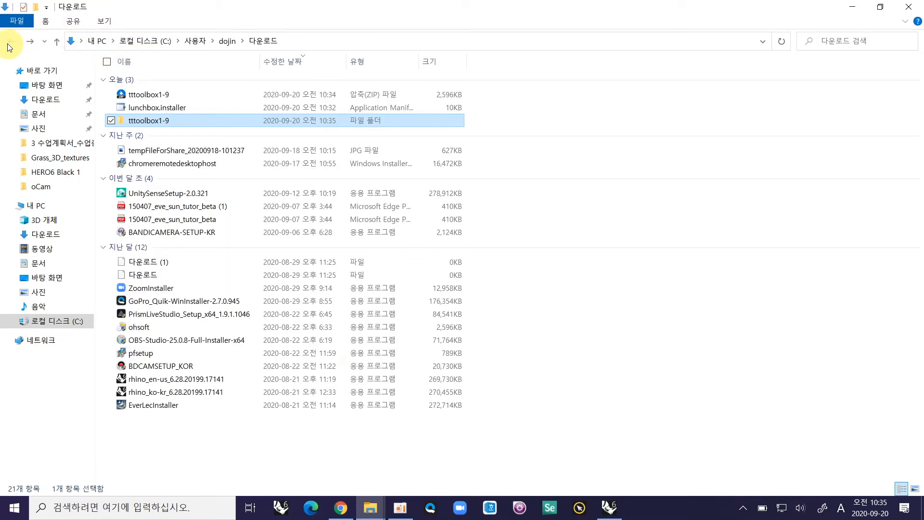
double_click(222, 120)
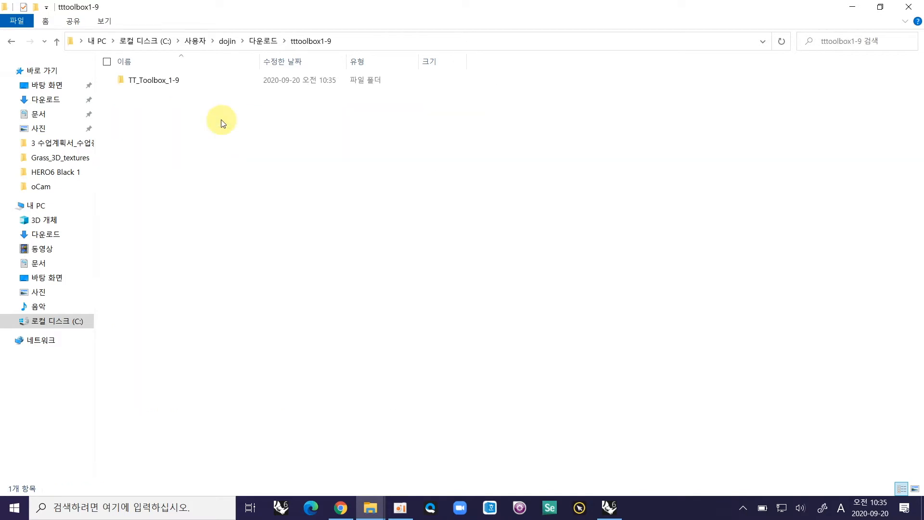
click(167, 86)
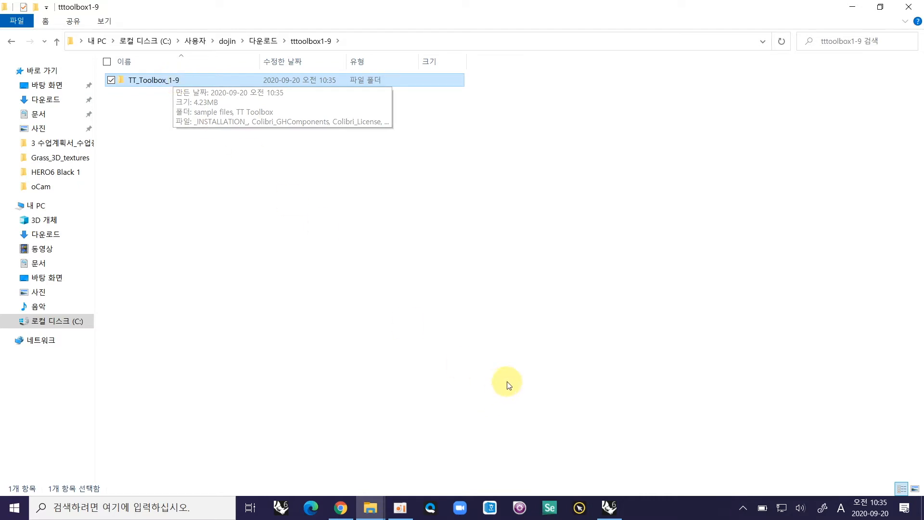
Step: Switch to Grasshopper, open its special Components Folder in a maximized window and check the folder's full path
click(609, 508)
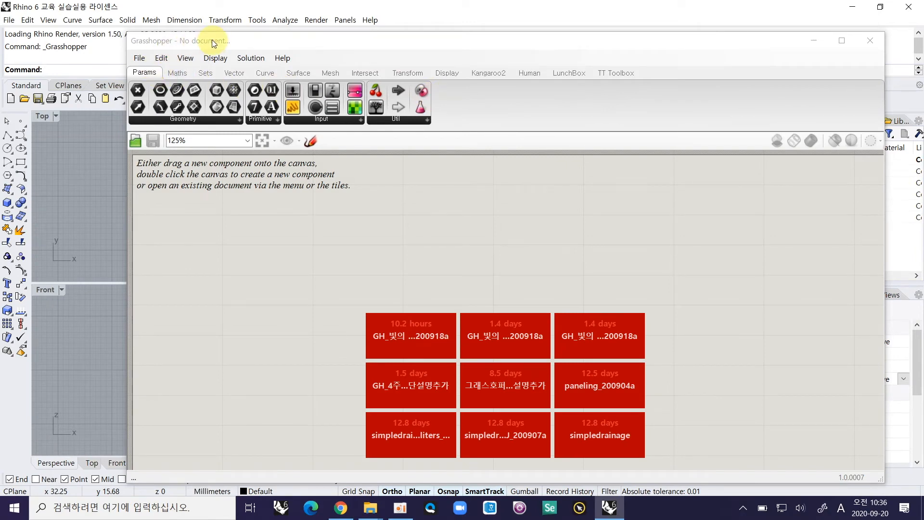
click(139, 58)
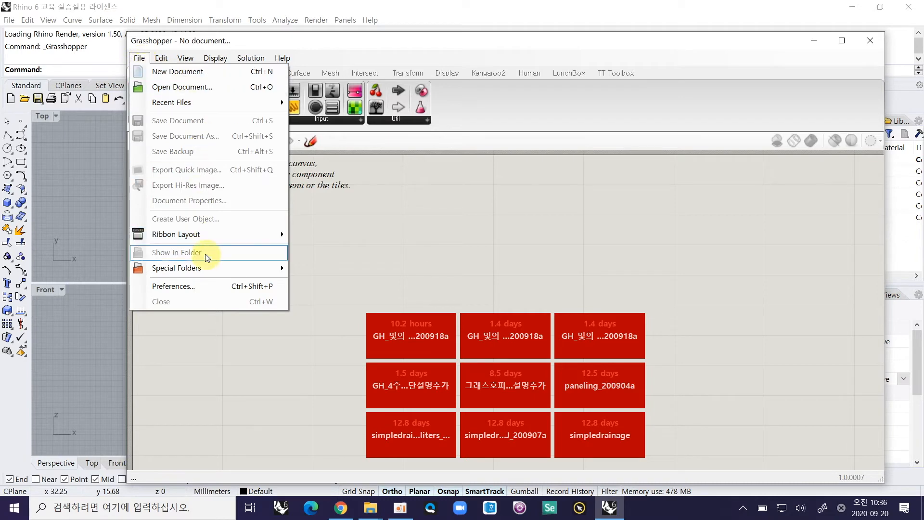
mouse_move(209, 268)
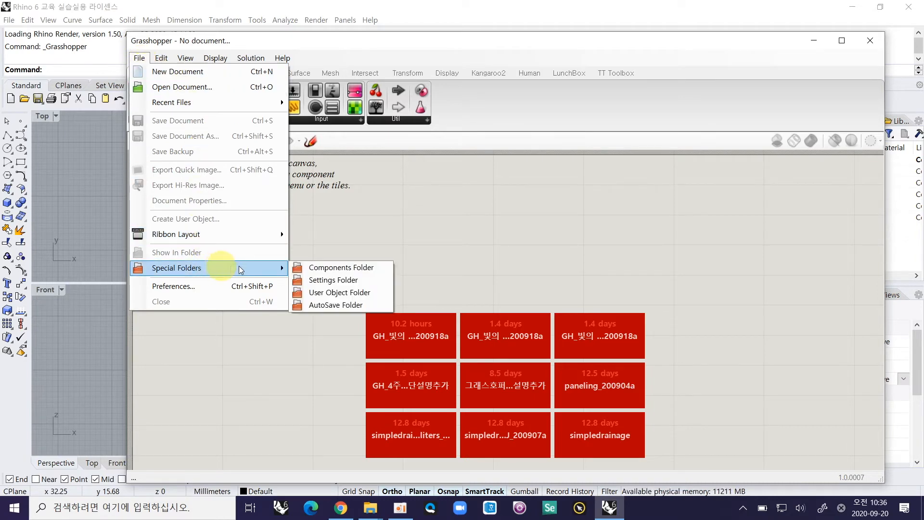
click(330, 269)
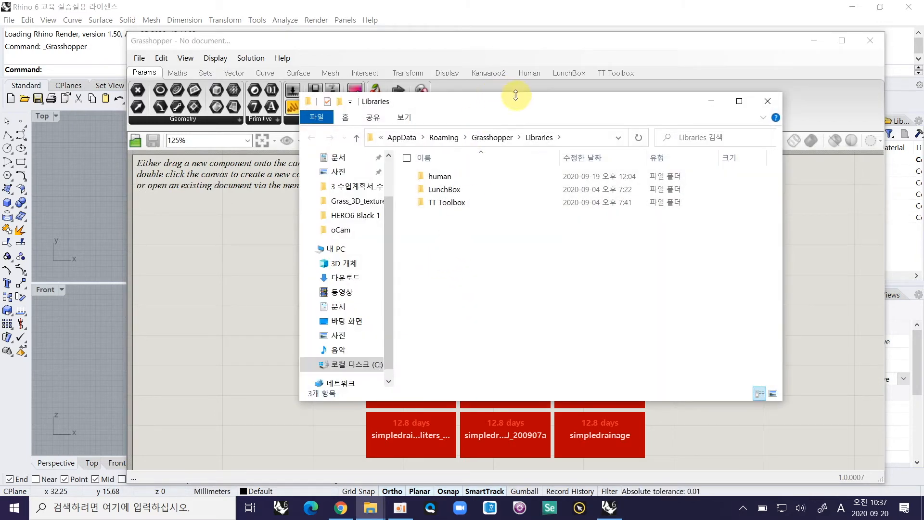
drag(514, 102, 380, 80)
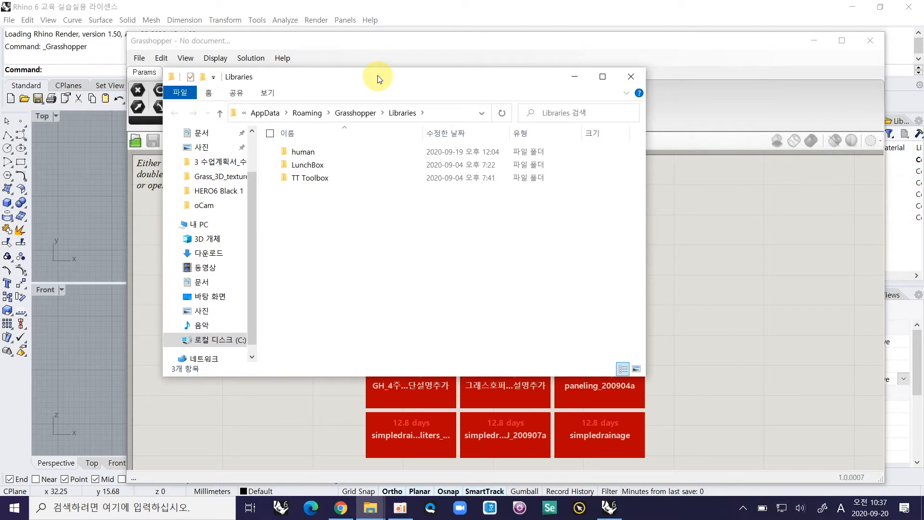
click(603, 77)
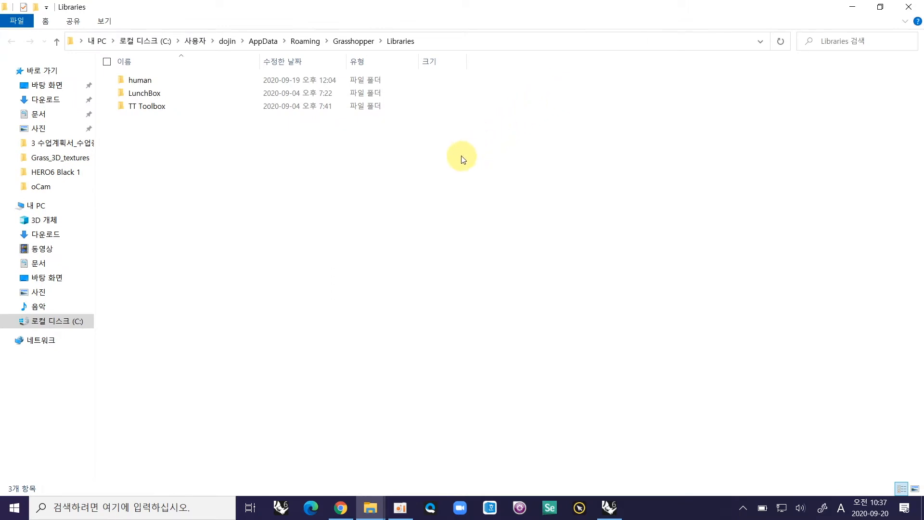
click(435, 41)
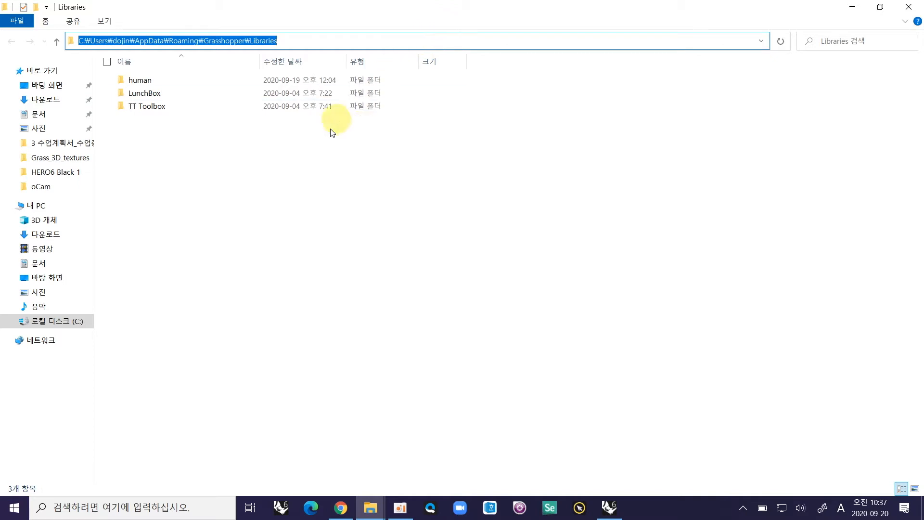
click(305, 149)
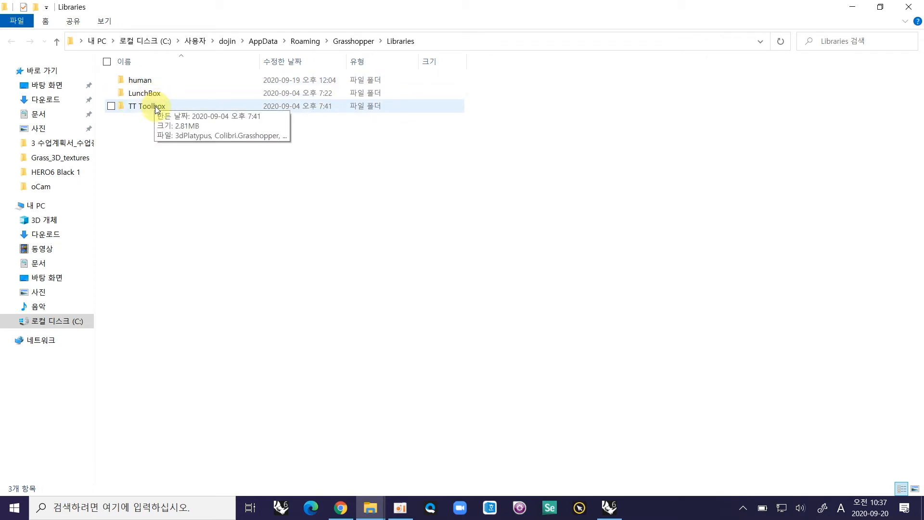
Step: Restore the Libraries folder window and place the extracted tttoolbox1-9 folder window beside it
click(881, 7)
click(377, 514)
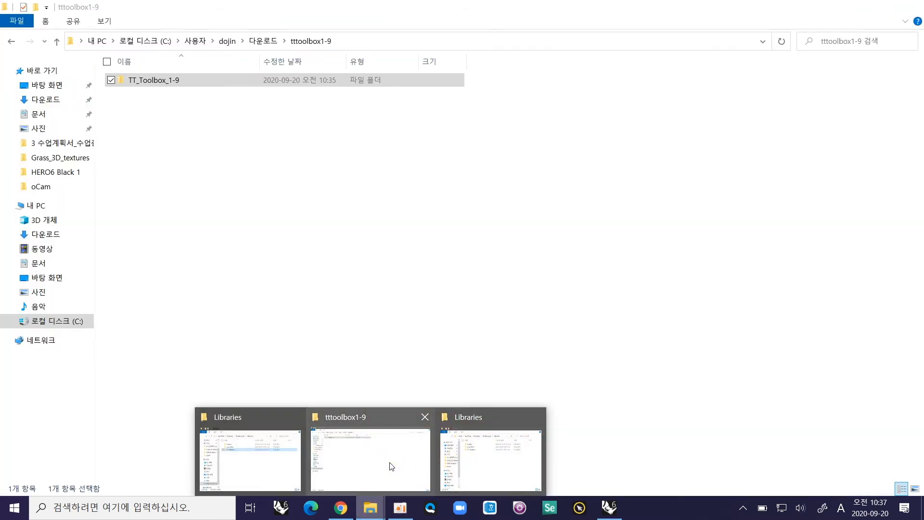
click(390, 463)
drag(371, 6, 771, 192)
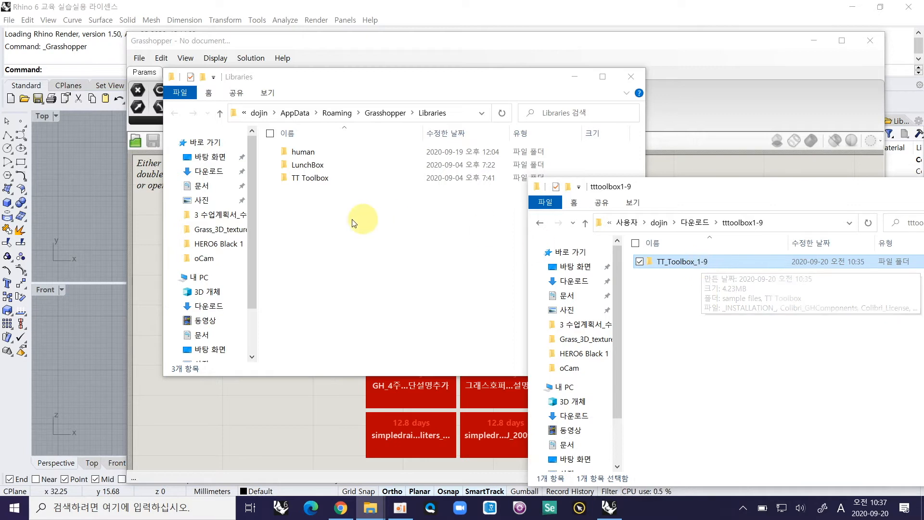
click(323, 225)
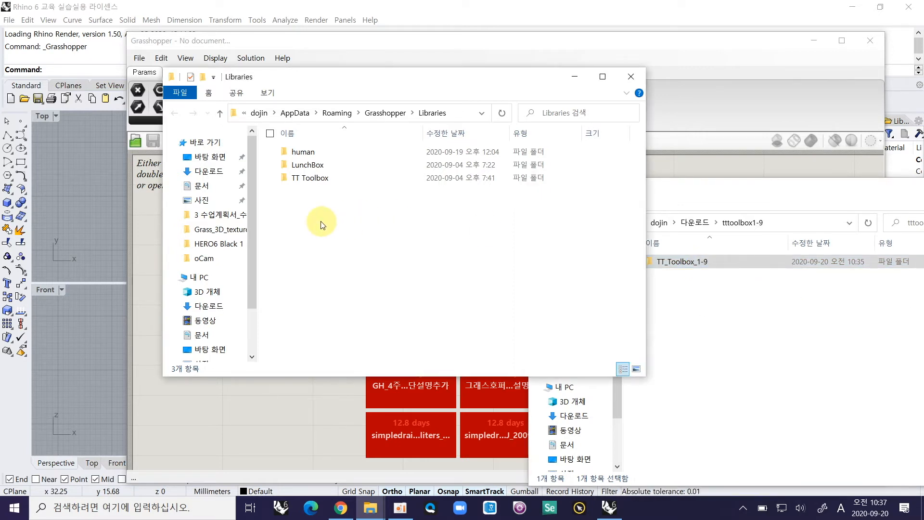
drag(725, 193, 504, 199)
Step: Put away both folder windows and close Grasshopper and Rhino
click(788, 191)
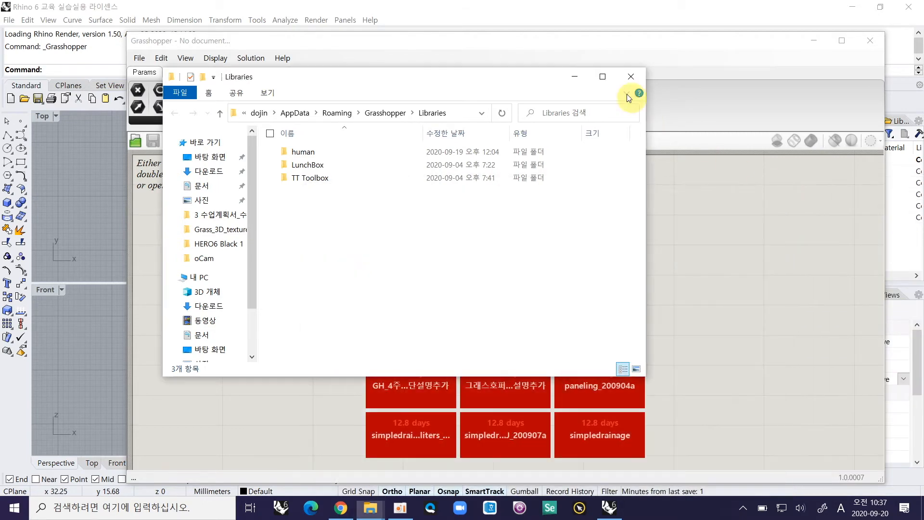
click(577, 77)
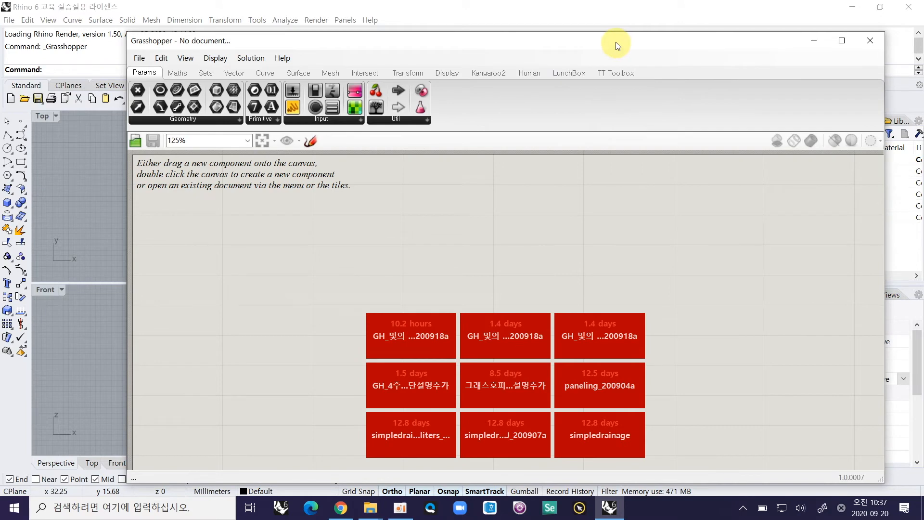
drag(617, 45, 626, 34)
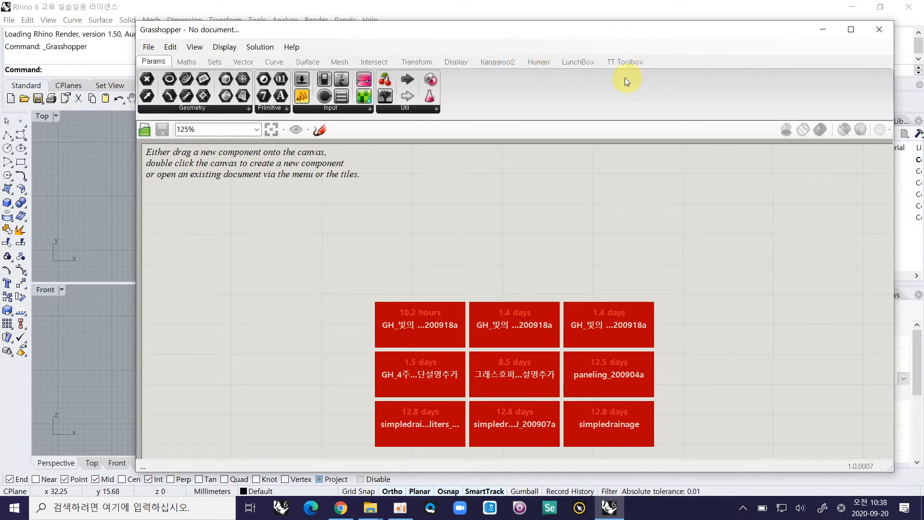
click(877, 30)
click(908, 12)
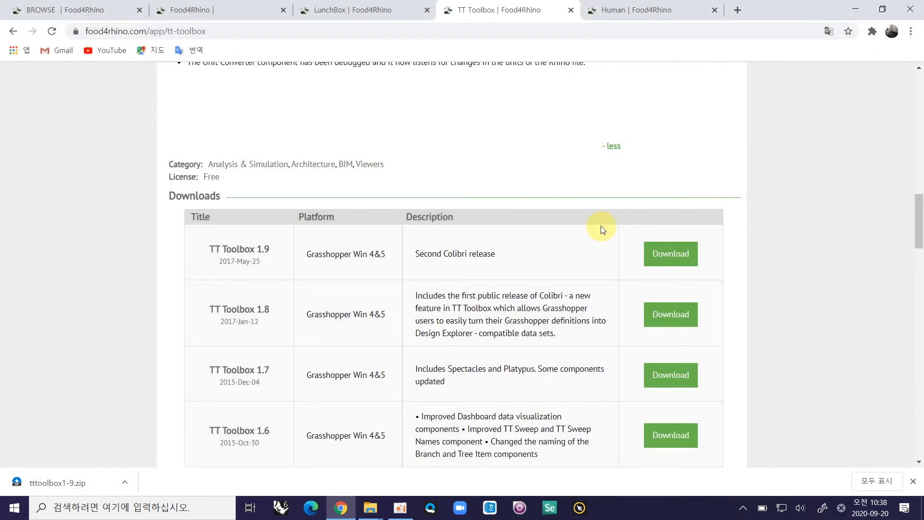
Step: Return to the Food4Rhino browse page, search the Grasshopper apps for "human" and locate the Human plug-in
drag(920, 236, 922, 110)
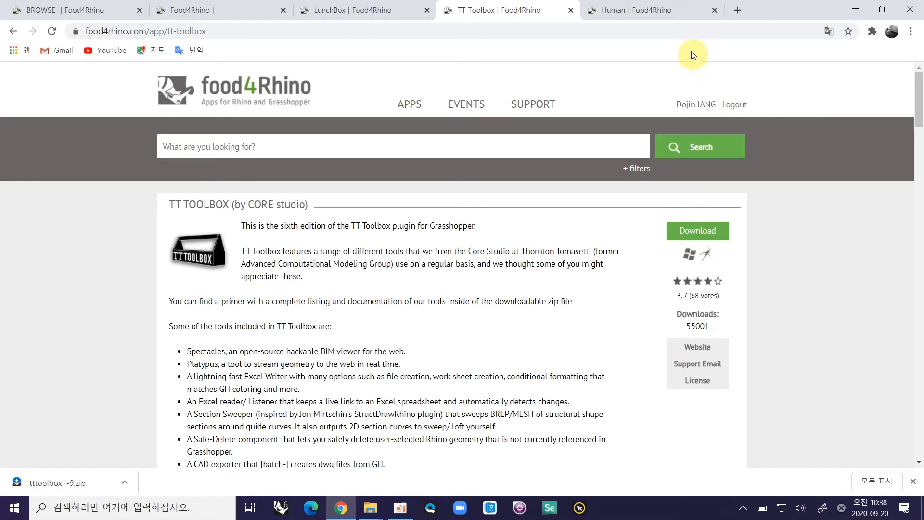
click(111, 16)
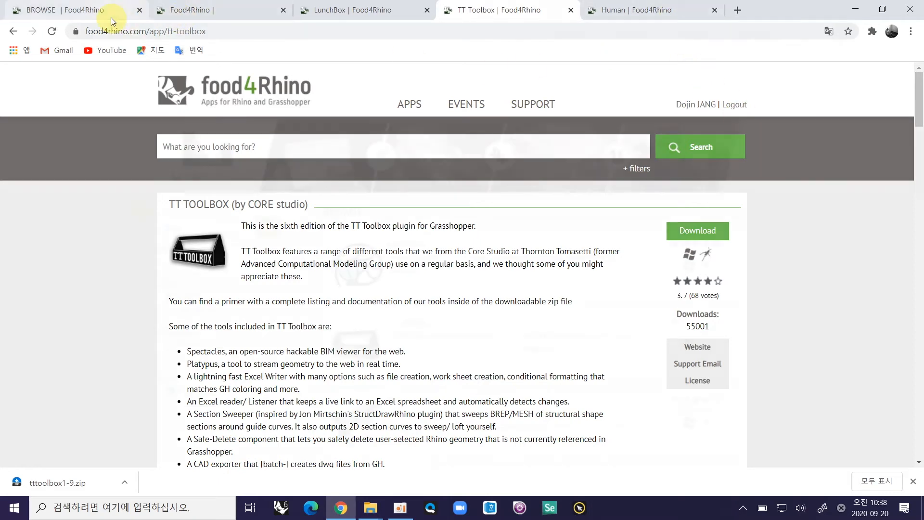
text(human)
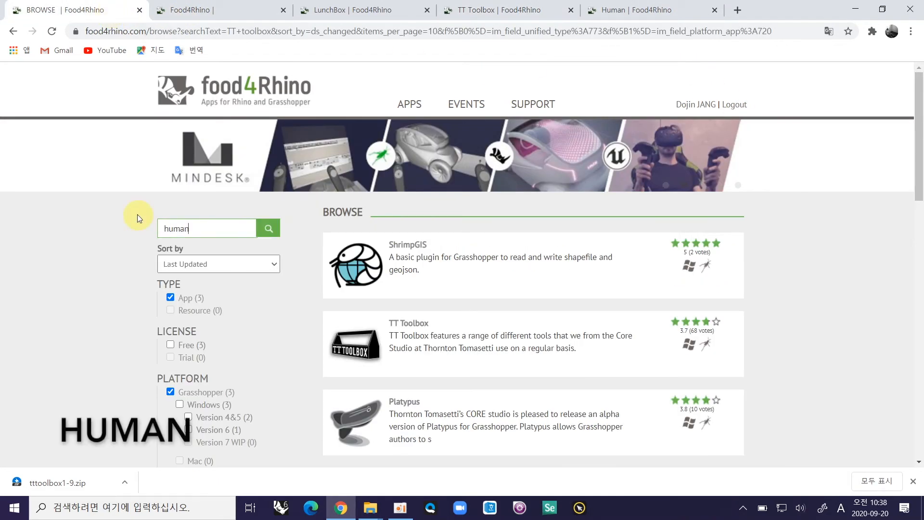
key(Return)
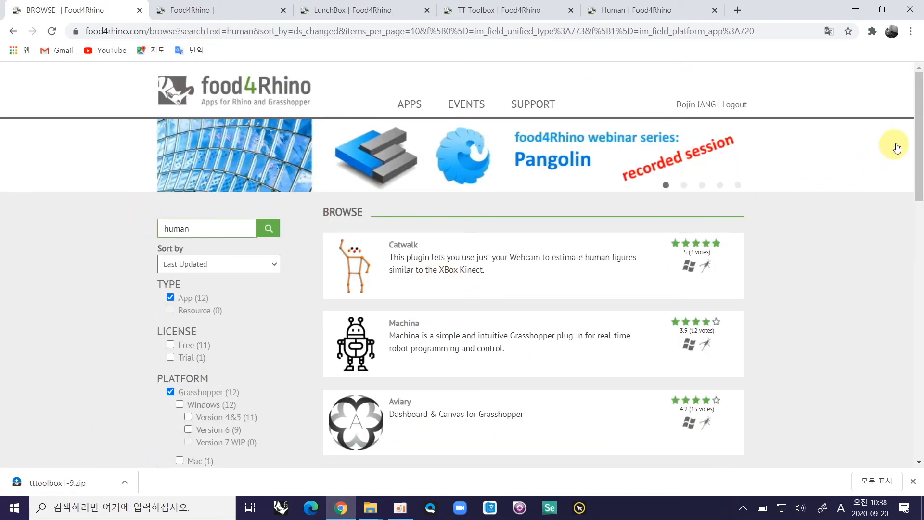
scroll(910, 199, down, 4)
scroll(911, 203, down, 2)
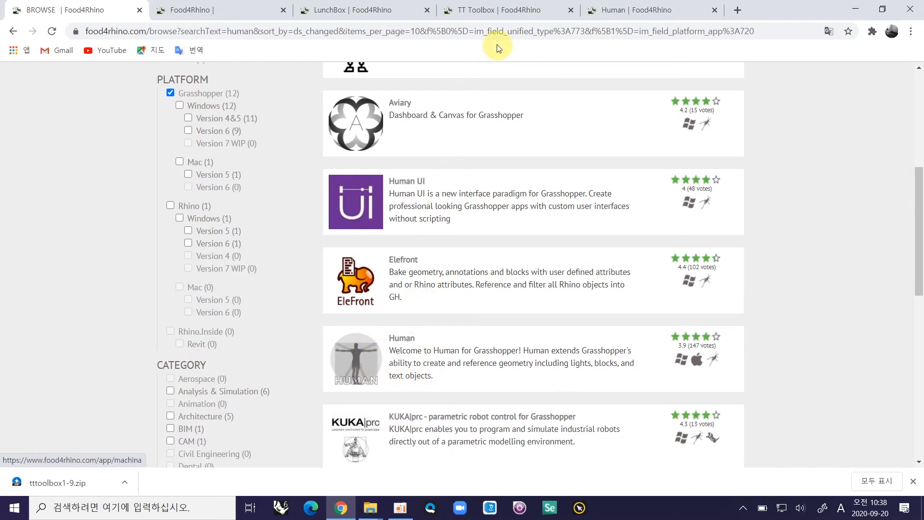
Step: Open the Human plug-in page, expand its full description and examine the installation instructions
click(636, 10)
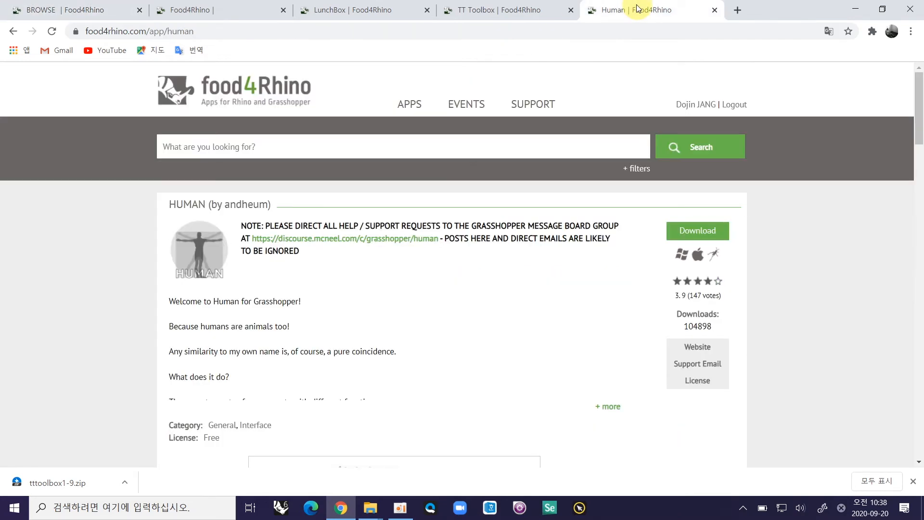
scroll(923, 131, down, 1)
scroll(922, 131, down, 1)
click(609, 283)
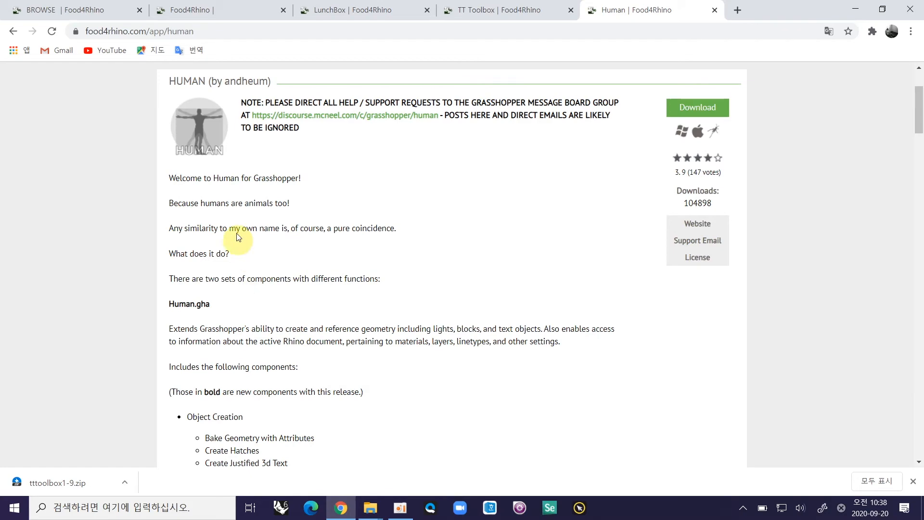
scroll(920, 135, down, 1)
drag(920, 135, 920, 246)
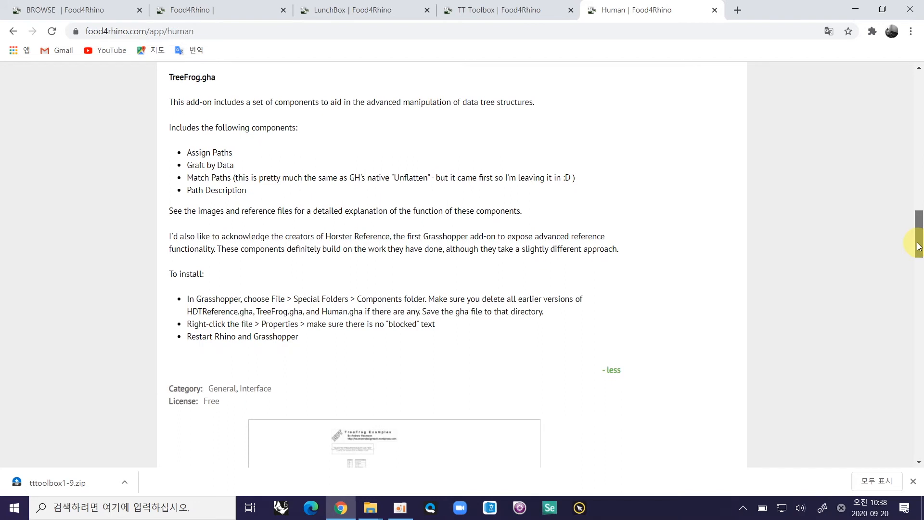
Step: Download the Human for Rhino 6 release from the plug-in page and open the folder containing the downloaded human.gha
drag(166, 274, 214, 278)
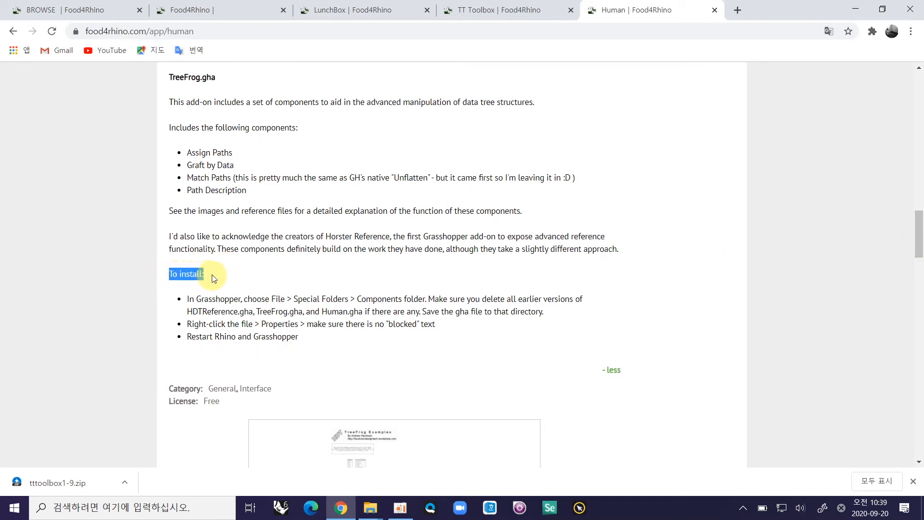
click(561, 278)
drag(919, 229, 918, 308)
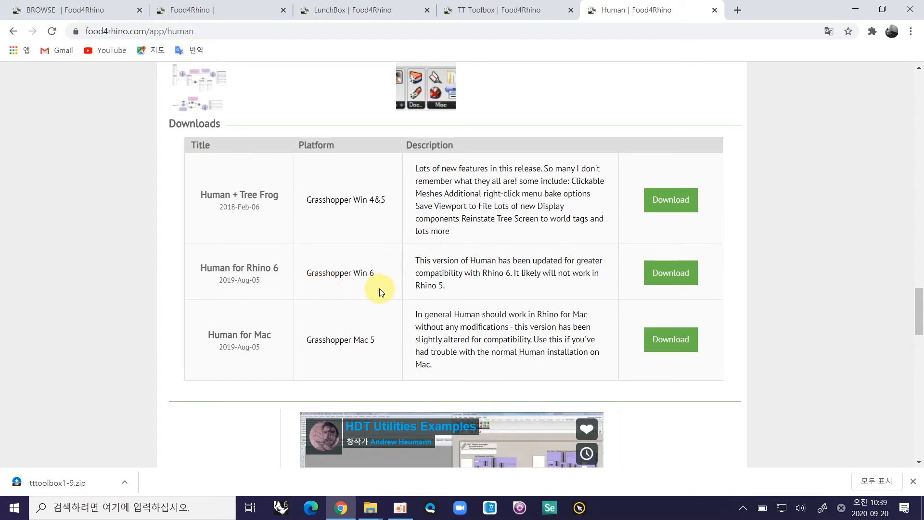
click(678, 282)
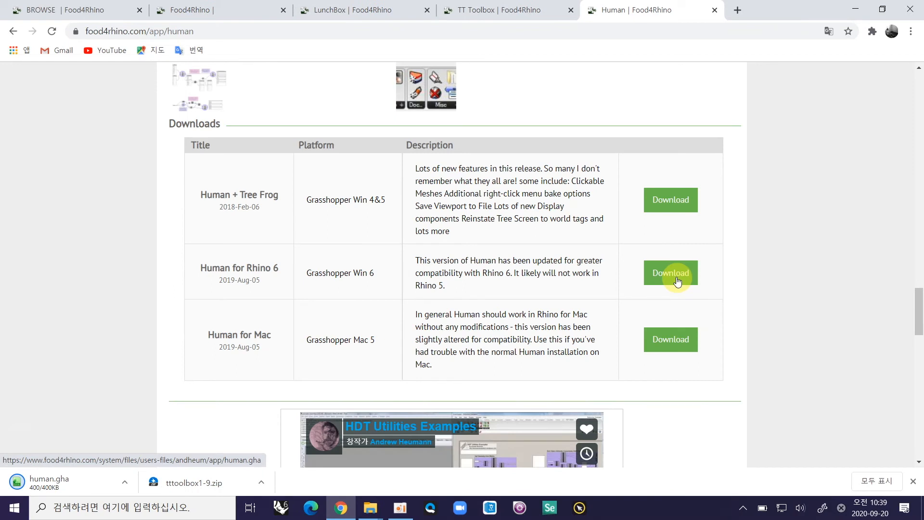
click(125, 483)
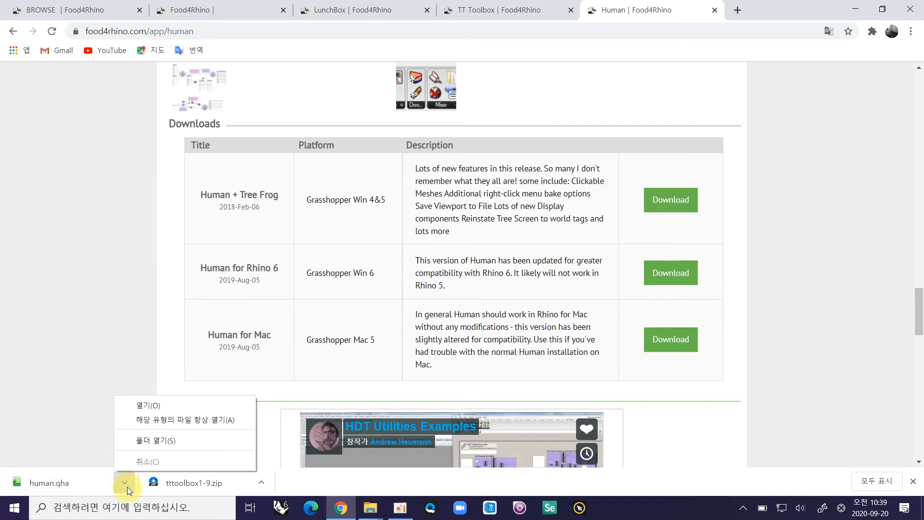
click(163, 441)
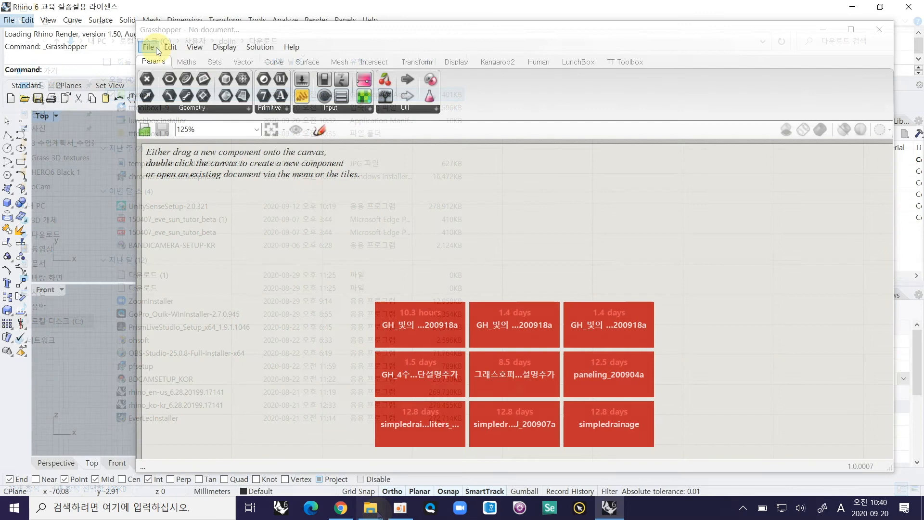
Step: Open Grasshopper's Components folder, then restore the Downloads window and place it beside the Libraries window
click(149, 47)
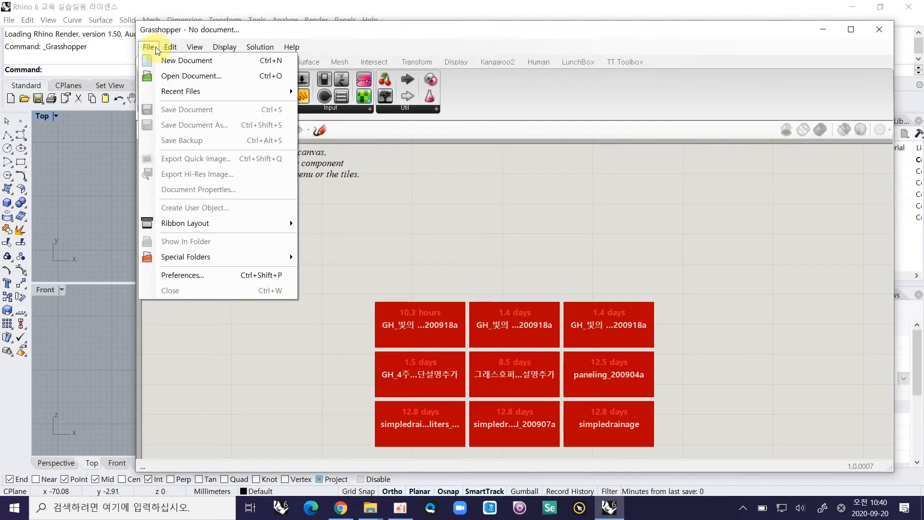
mouse_move(184, 262)
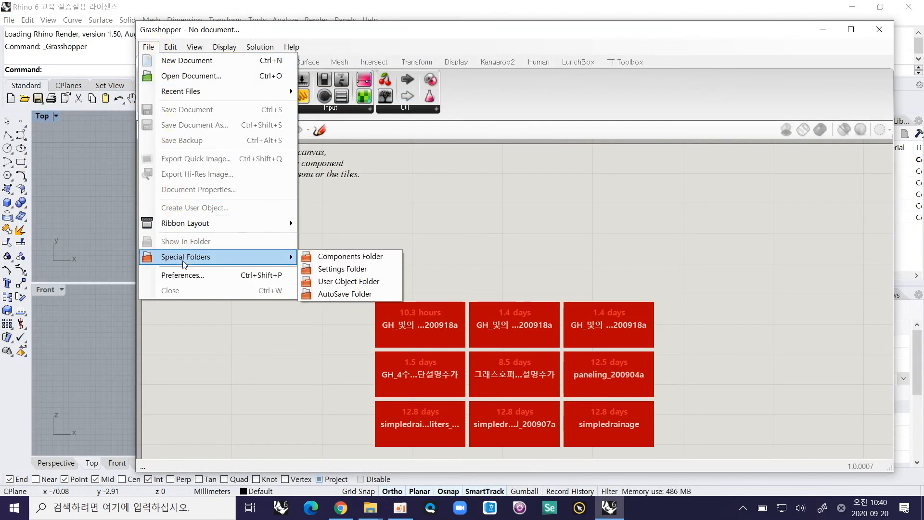
click(358, 257)
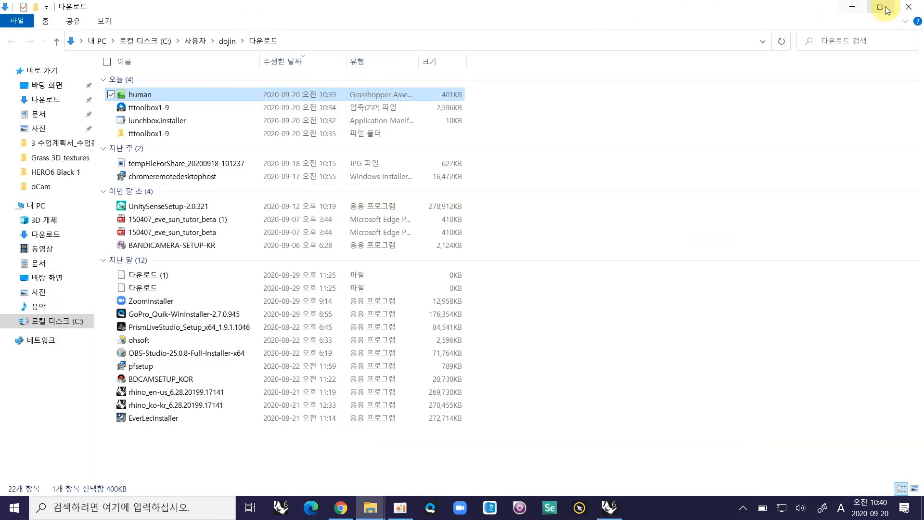
click(888, 11)
drag(346, 108, 687, 139)
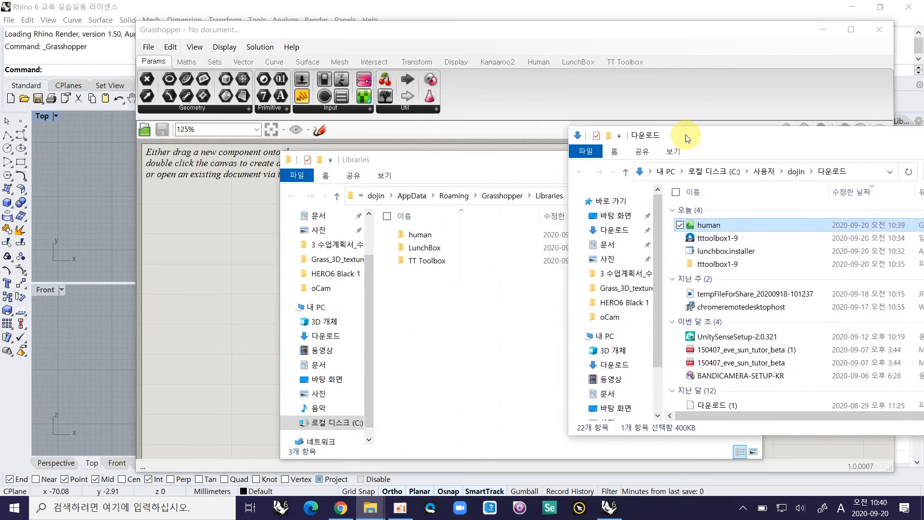
click(721, 229)
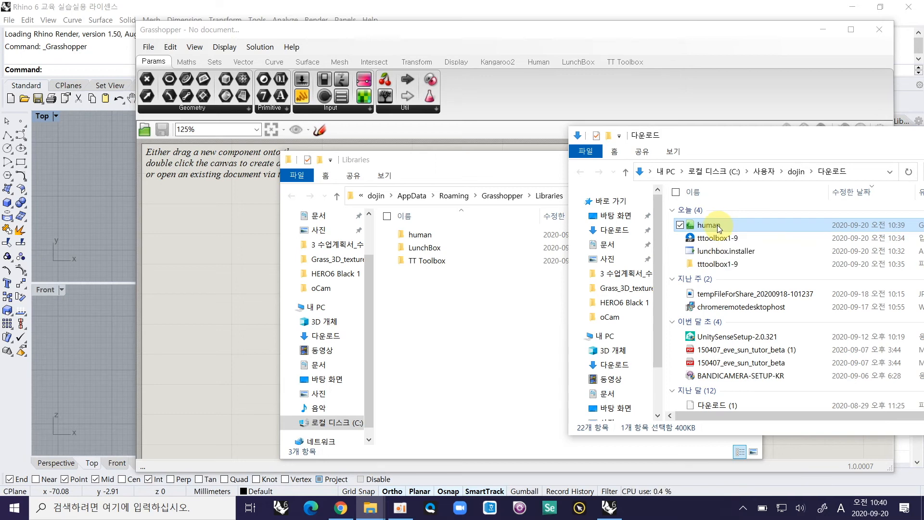
click(429, 281)
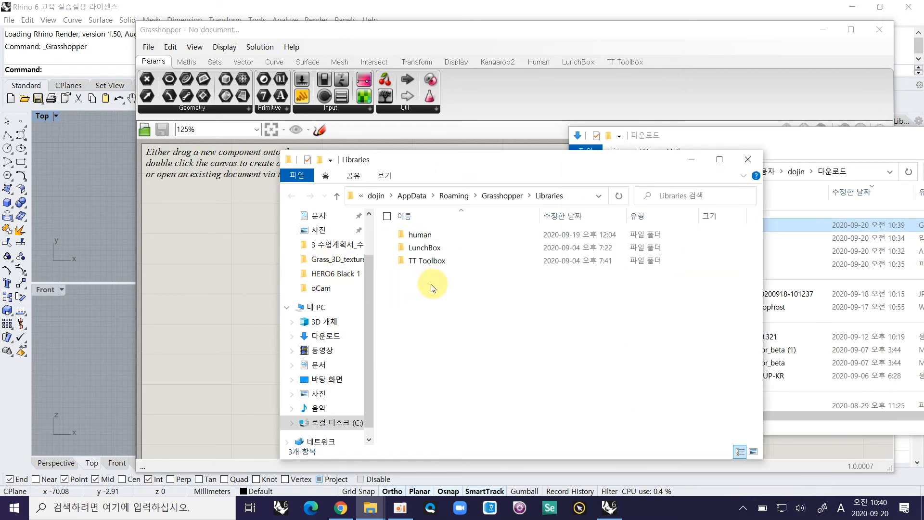
right_click(424, 287)
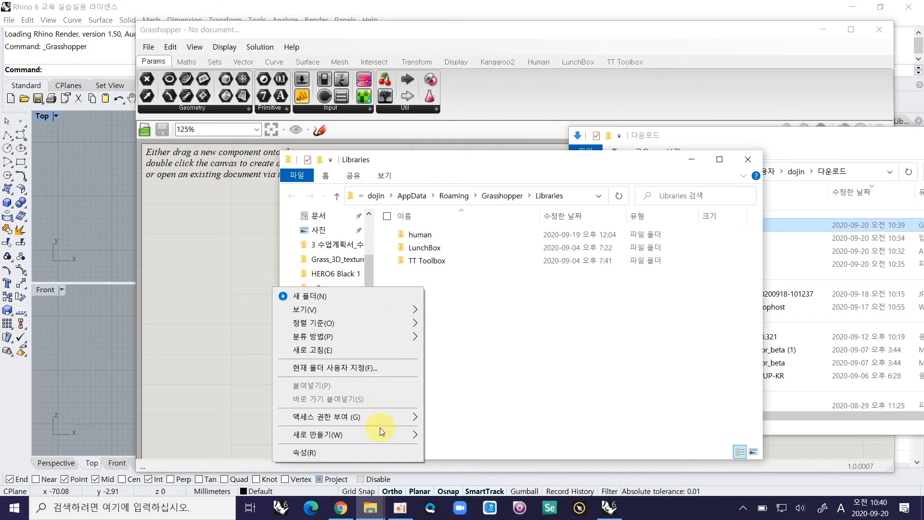
mouse_move(386, 435)
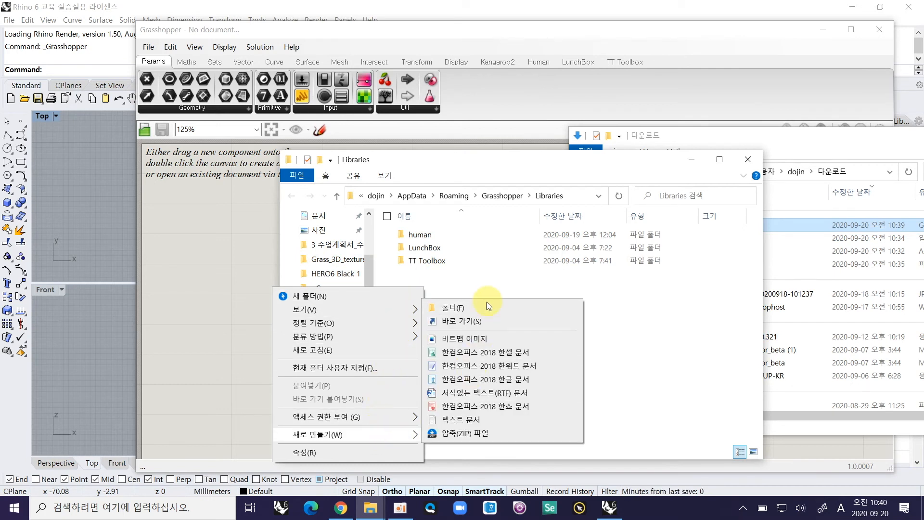
click(469, 281)
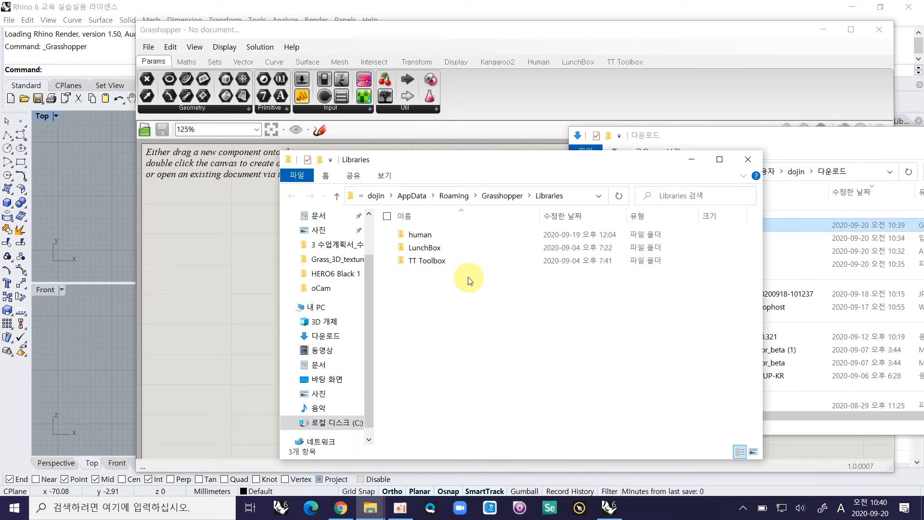
Step: Open the human folder inside Libraries and arrange its window clear of the Downloads window
double_click(429, 236)
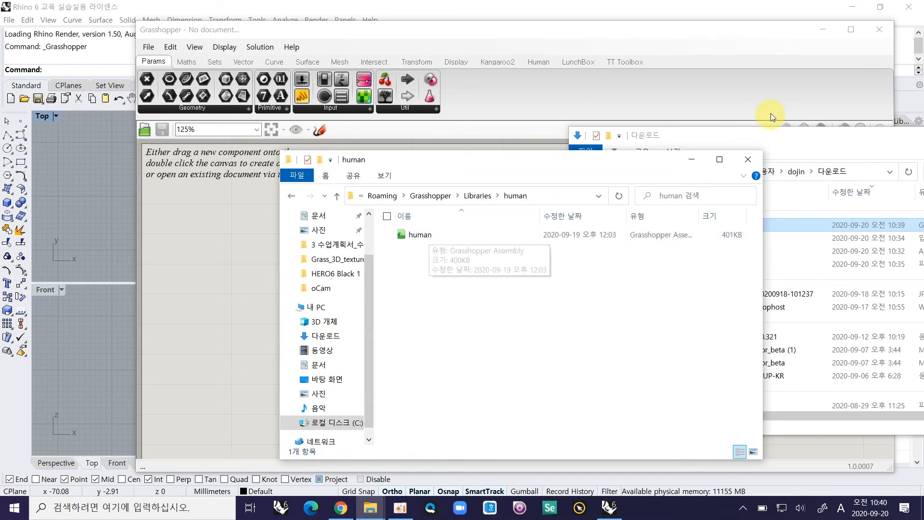
drag(653, 165, 422, 120)
click(696, 139)
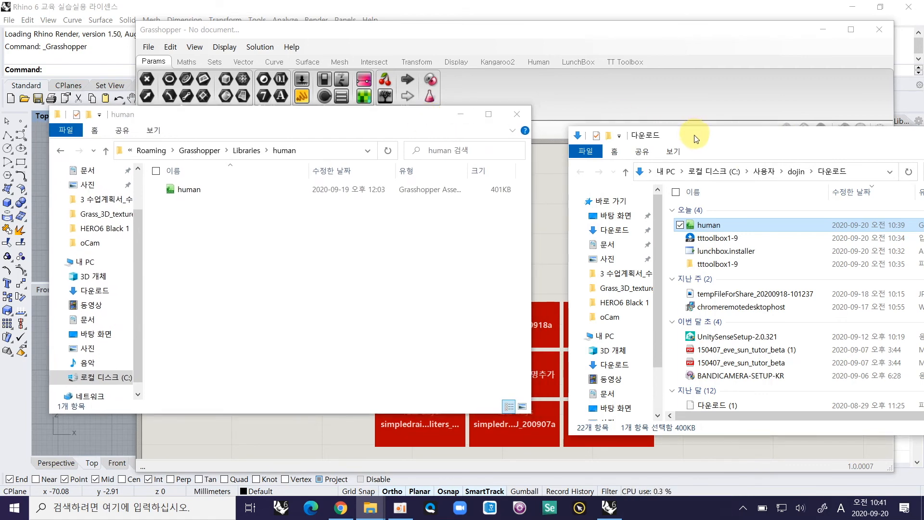
Step: Open the properties of the downloaded human file, examine its unblock option and close the dialog
right_click(720, 229)
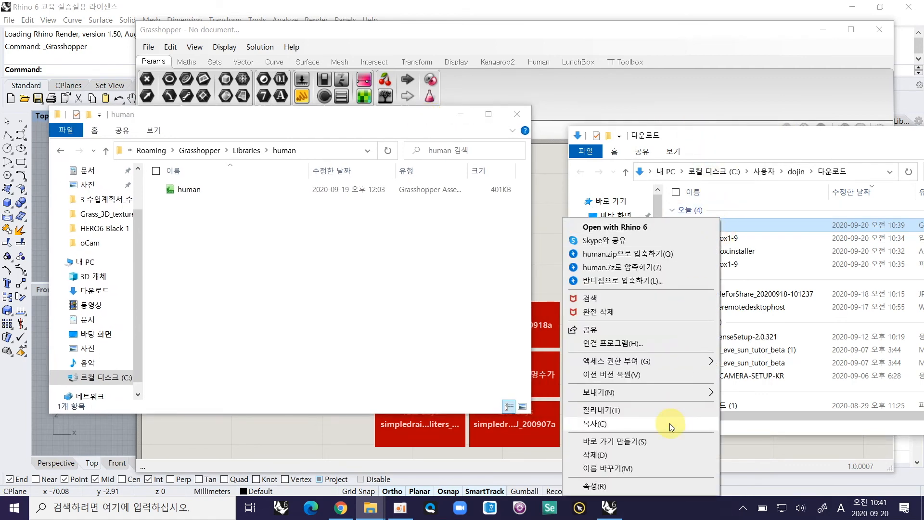
click(689, 483)
click(853, 427)
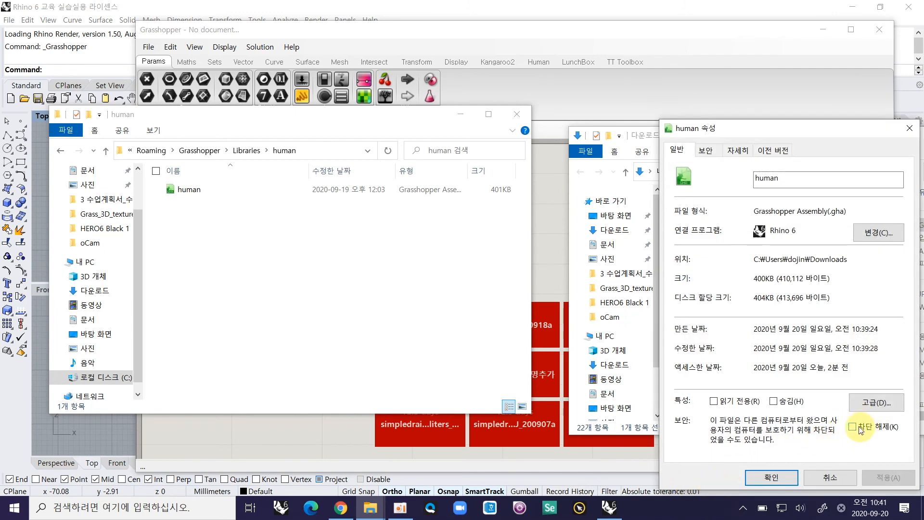
click(772, 477)
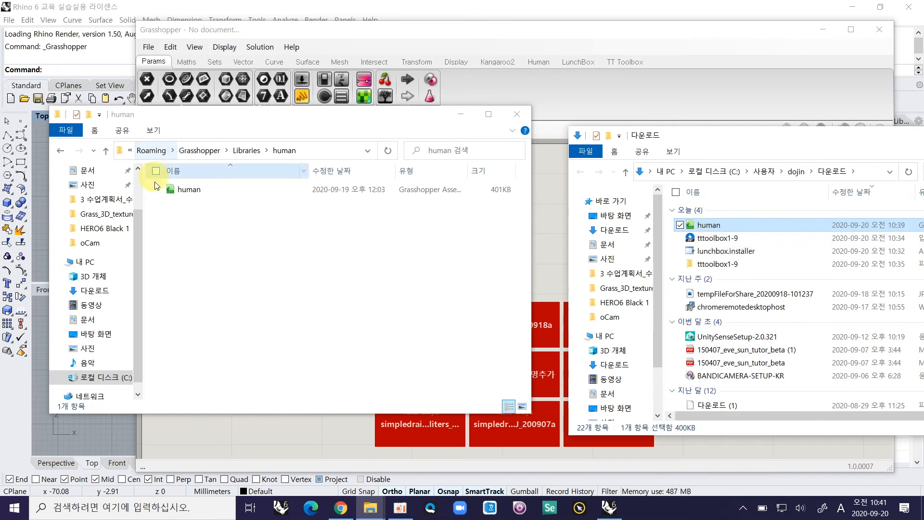
Step: Check the properties of the human file in the Libraries human folder for a blocked notice, then close them
click(195, 192)
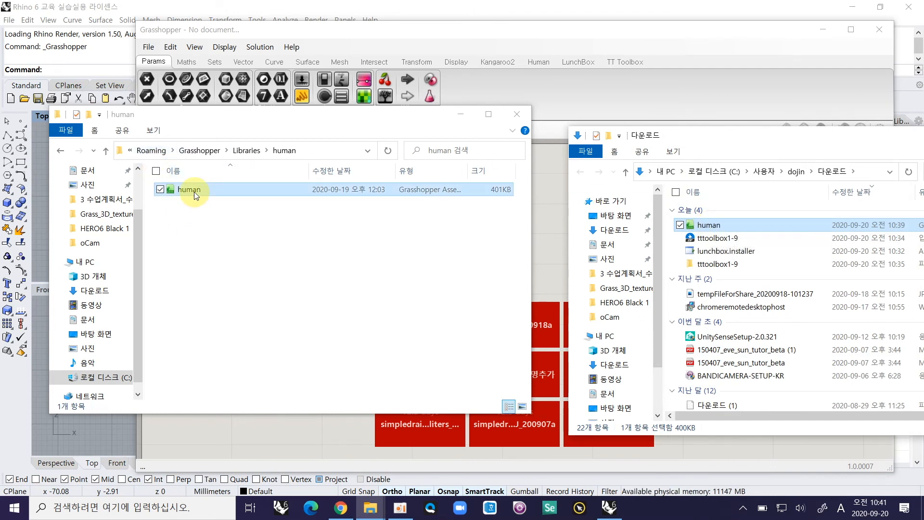
right_click(194, 192)
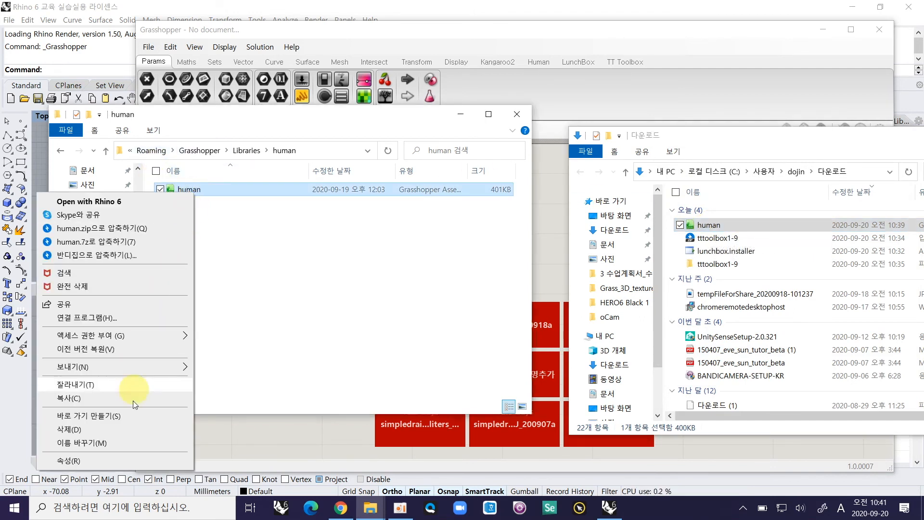
click(135, 460)
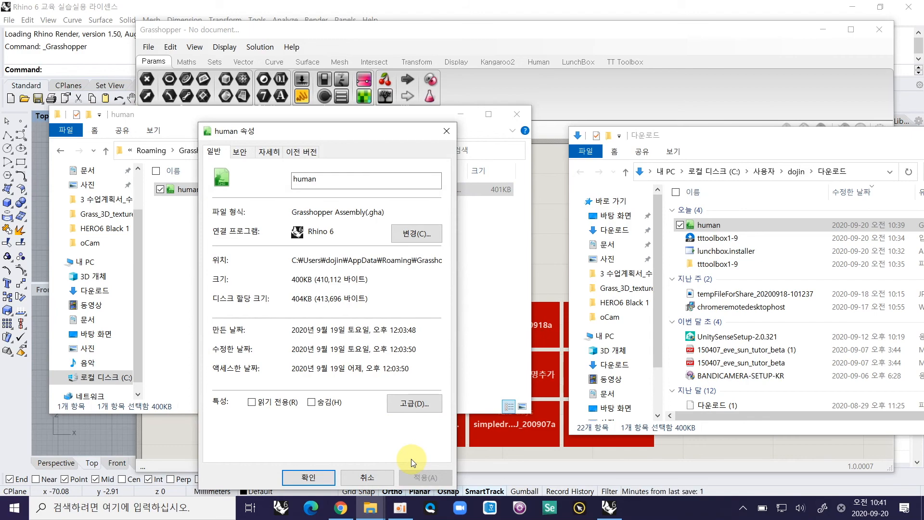
click(309, 477)
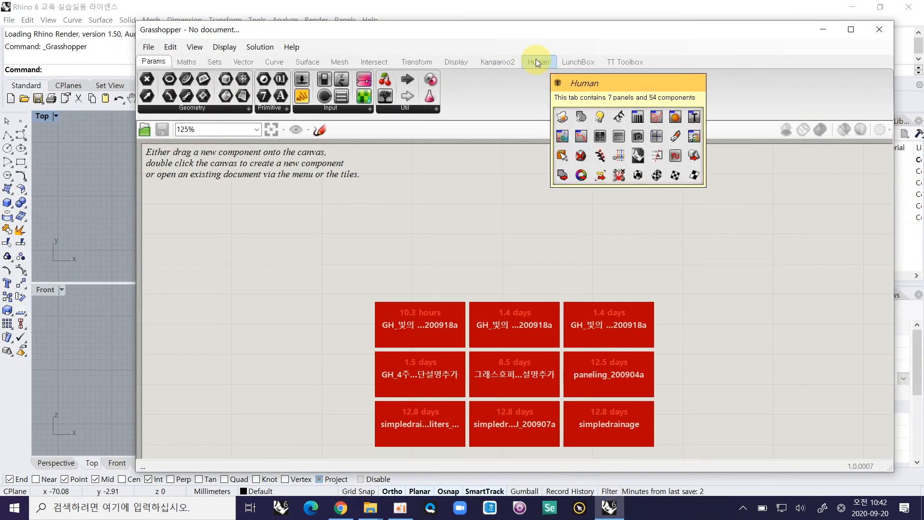
Step: View the Human, LunchBox and TT Toolbox component sets in Grasshopper to verify the installed plug-ins
click(536, 59)
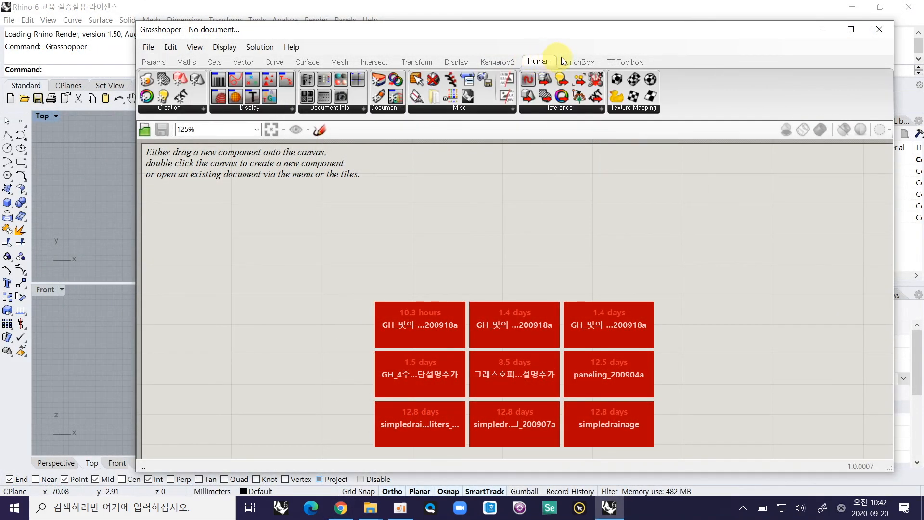
click(578, 59)
click(616, 60)
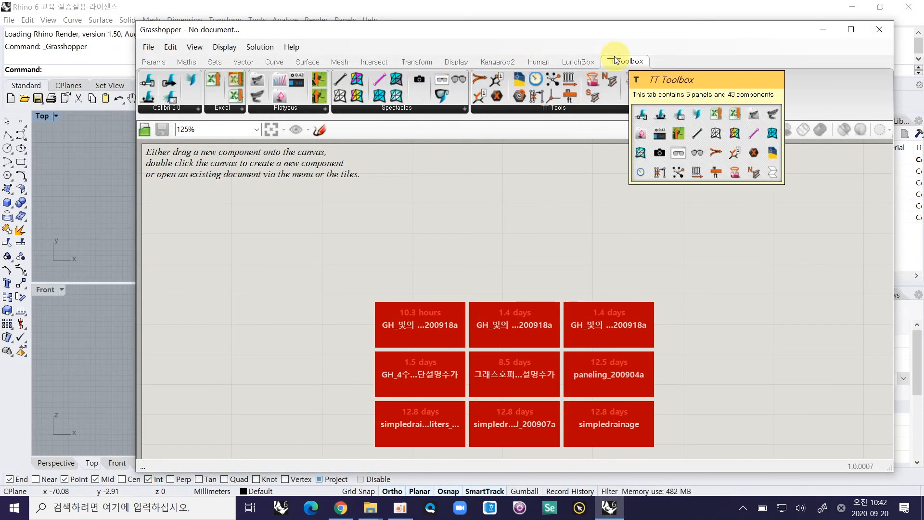